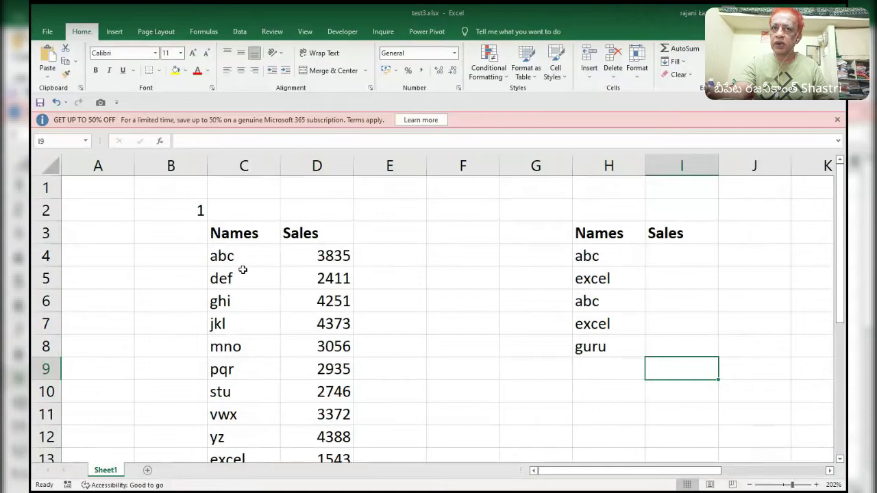
- Begin a formula in I4 comparing the name in H4: =H4=
drag(842, 241, 842, 316)
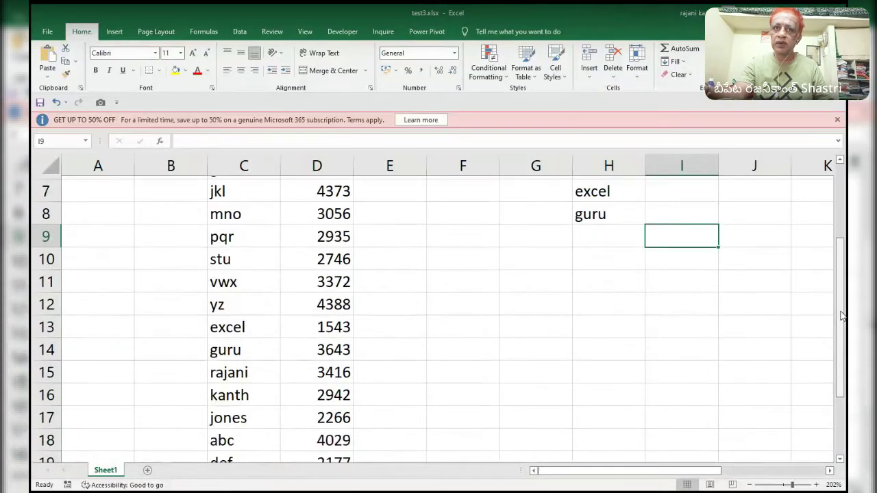
drag(253, 440, 321, 439)
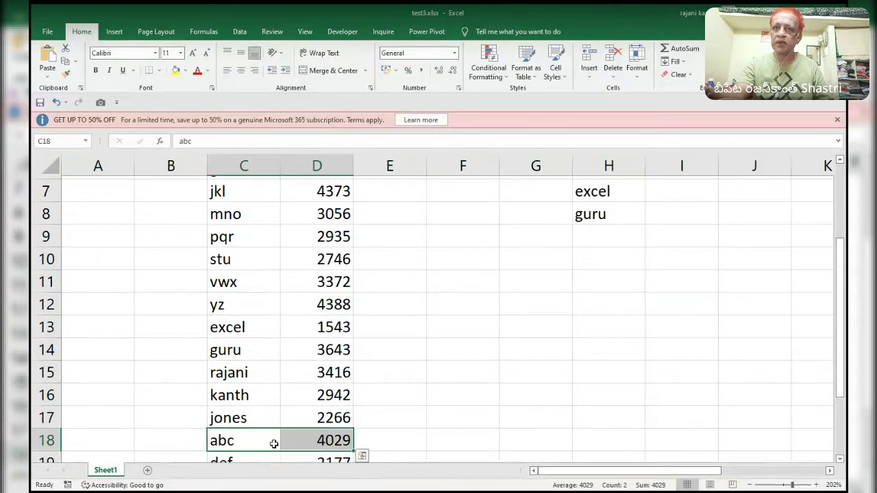
drag(841, 323, 843, 274)
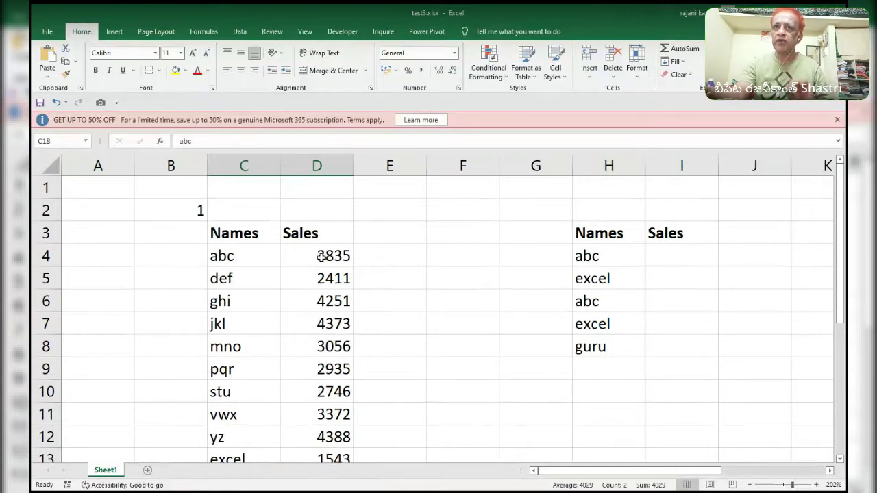
click(685, 256)
text(=)
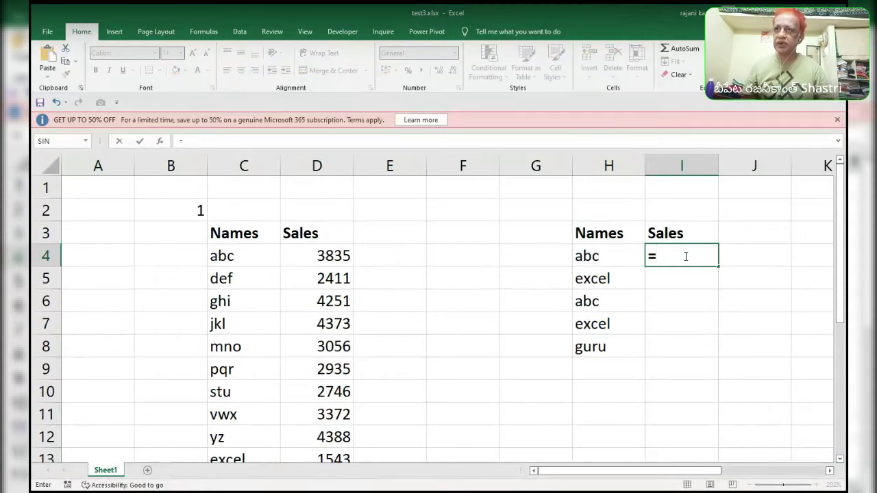
key(Left)
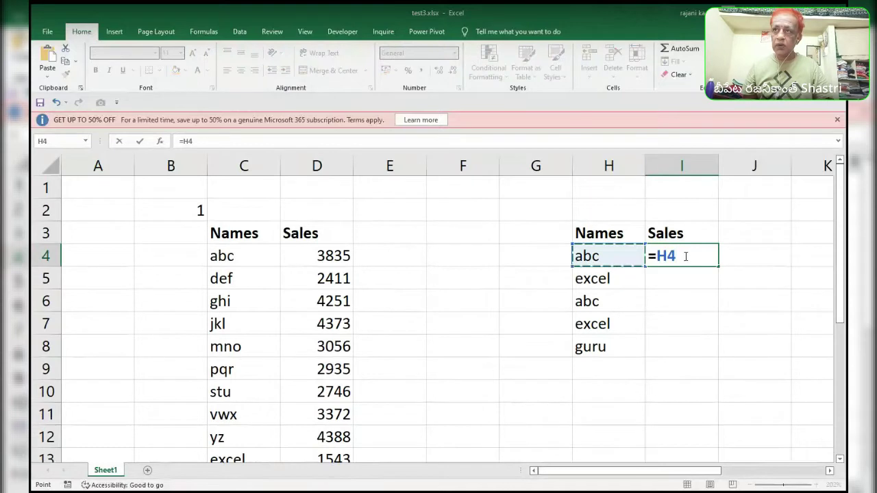
text(=)
- Compare against the absolute names range $C$4:$C$23 and preview the TRUE/FALSE array
key(Left)
key(Left)
key(Left)
key(Left)
key(Left)
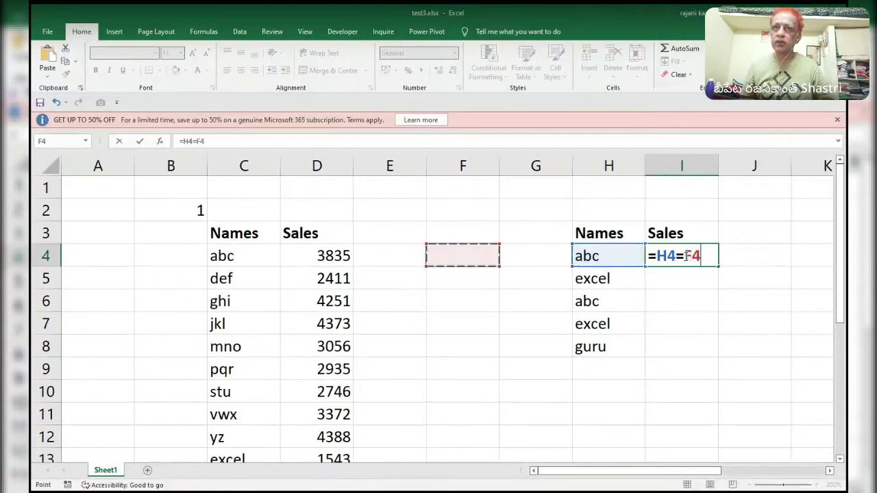
key(Left)
key(ctrl+shift+Down)
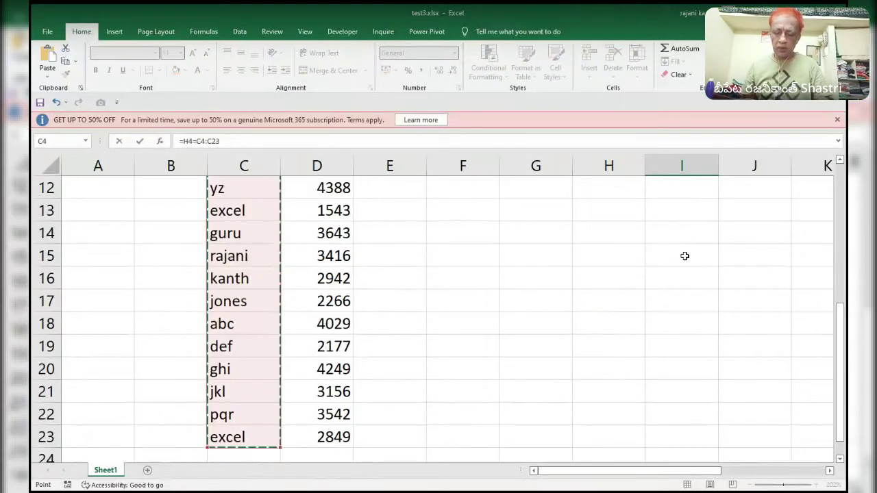
key(F4)
key(F9)
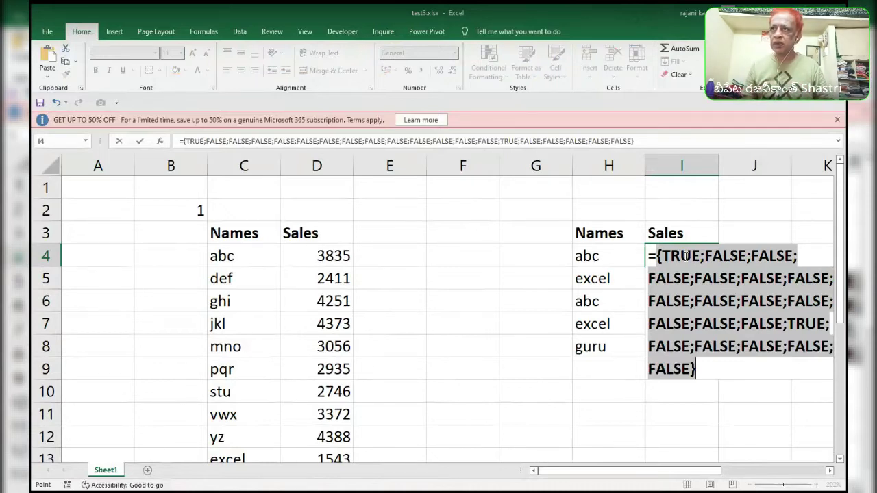
key(ctrl+z)
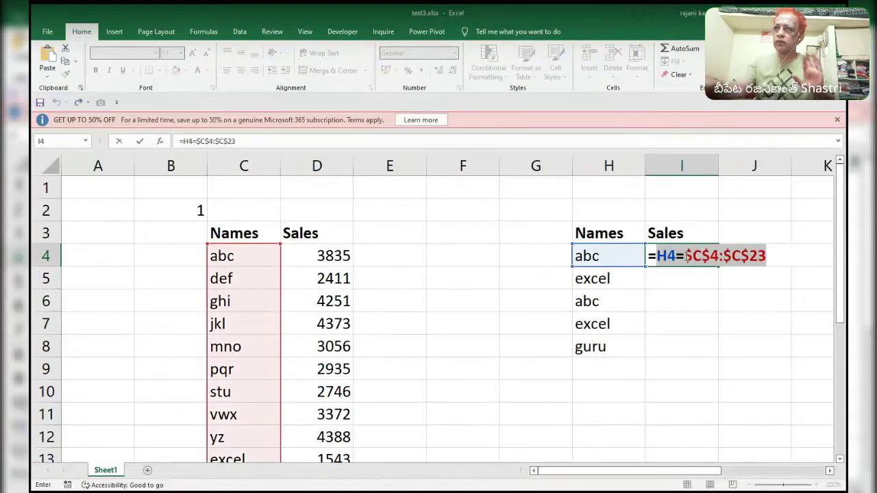
- Wrap the comparison in IF, with ROW($C$4:$C$23) as the value if true
click(657, 256)
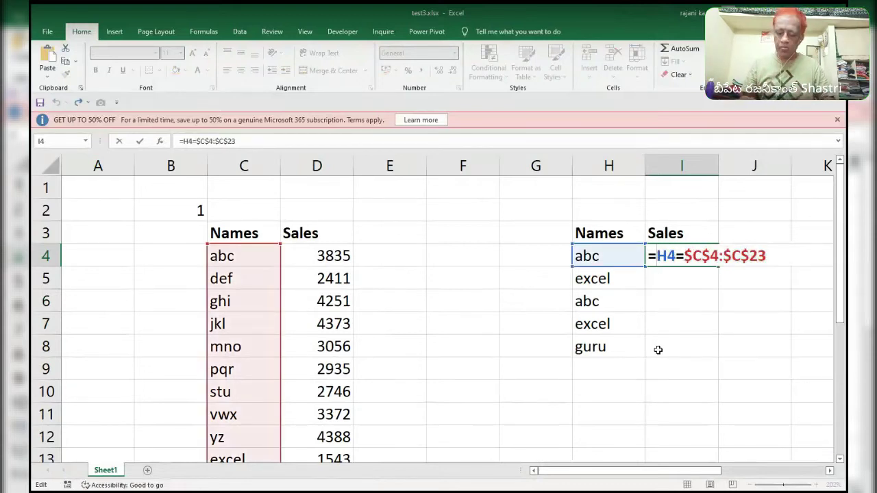
text(IF()
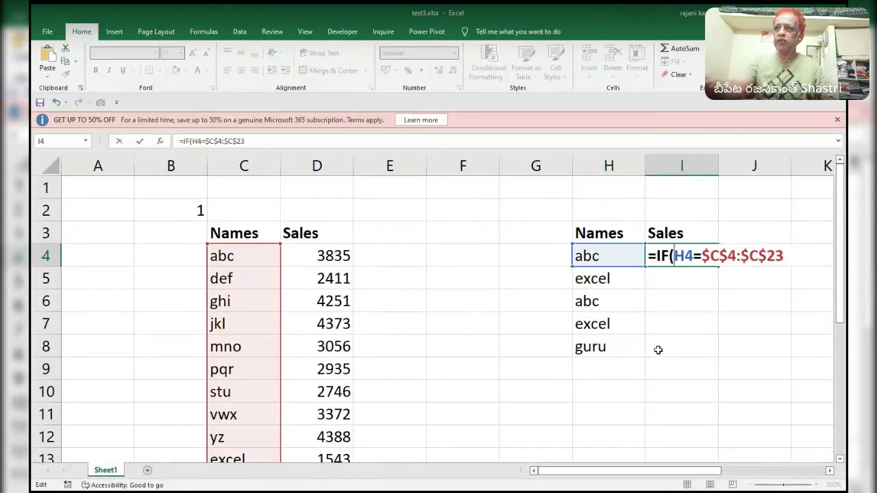
click(789, 255)
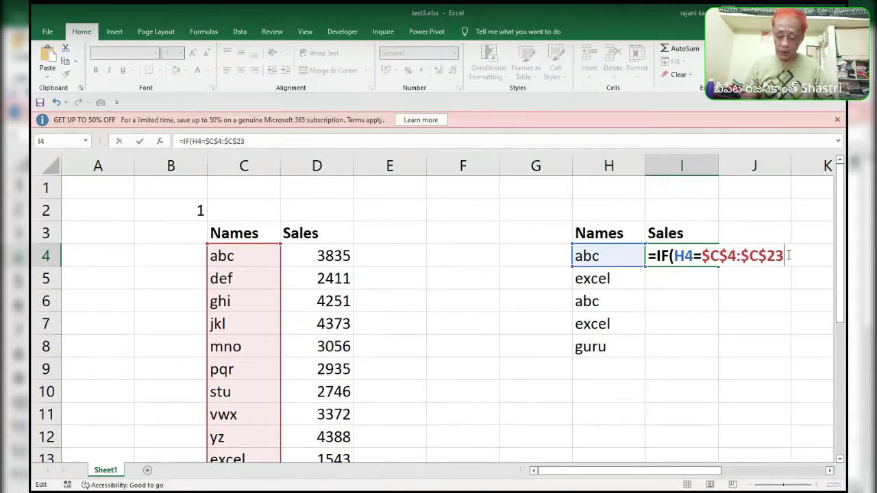
text(,ROW()
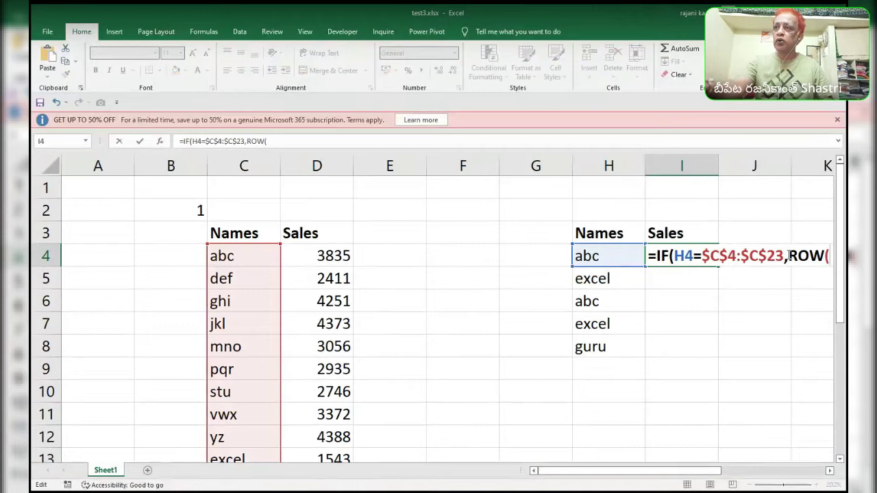
drag(702, 255, 780, 259)
key(ctrl+c)
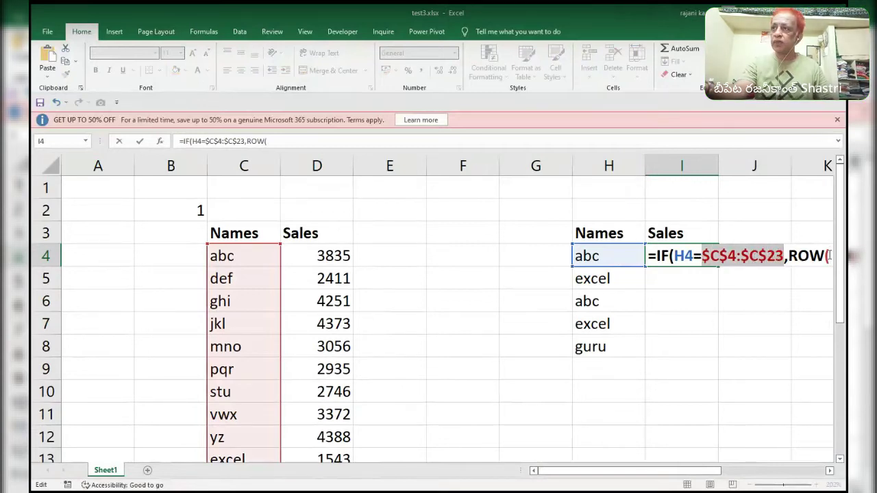
key(End)
key(ctrl+v)
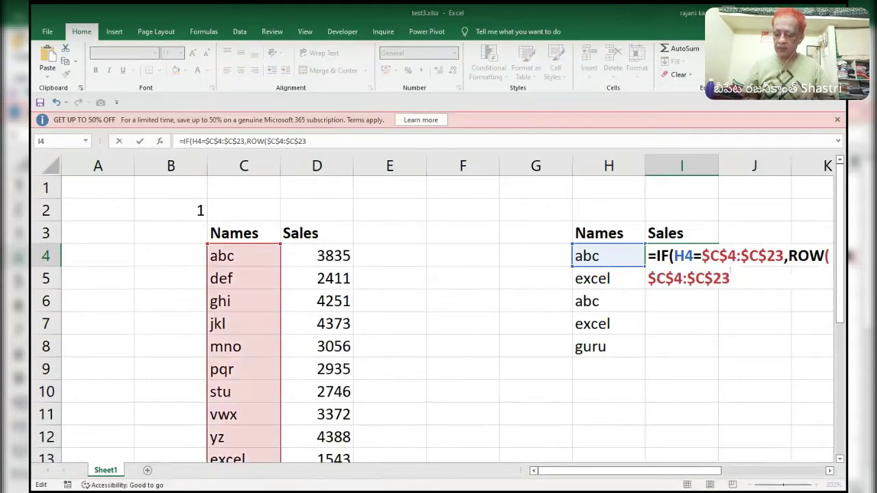
- Subtract ROW($C$4) and add 1, then preview the relative row-position array
text()-)
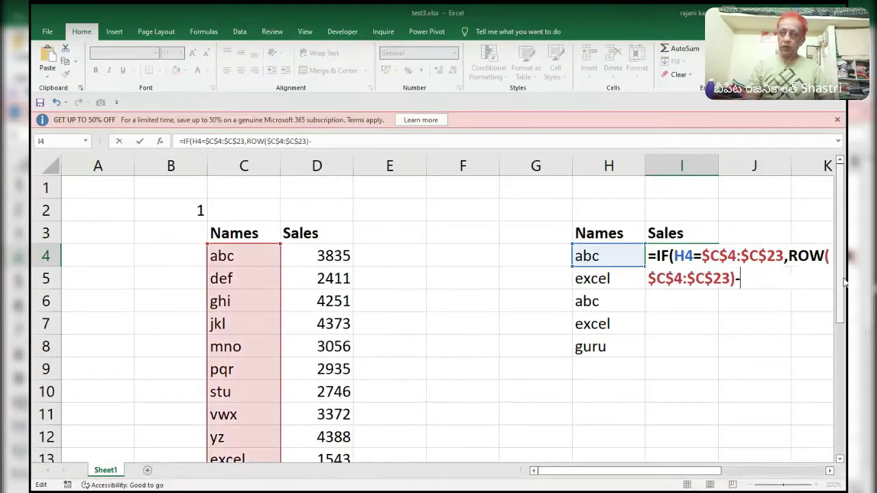
text(row)
key(Tab)
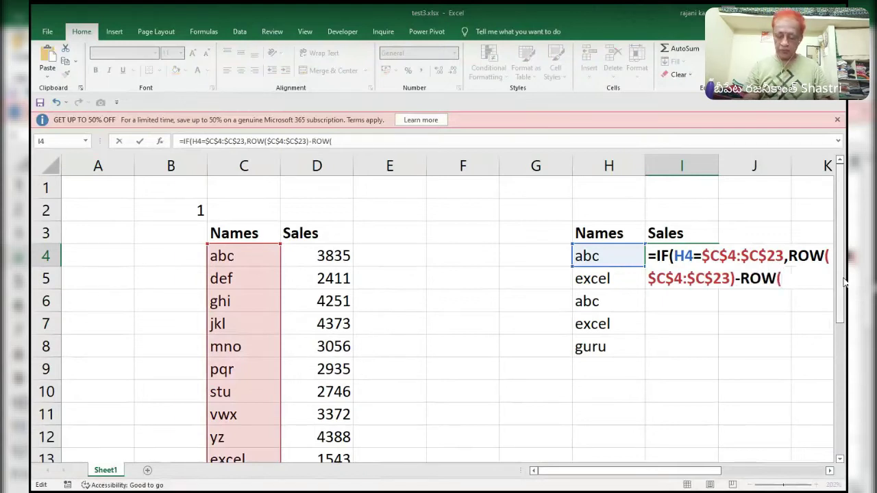
key(ctrl+v)
key(BackSpace)
key(BackSpace)
key(BackSpace)
key(BackSpace)
key(BackSpace)
key(BackSpace)
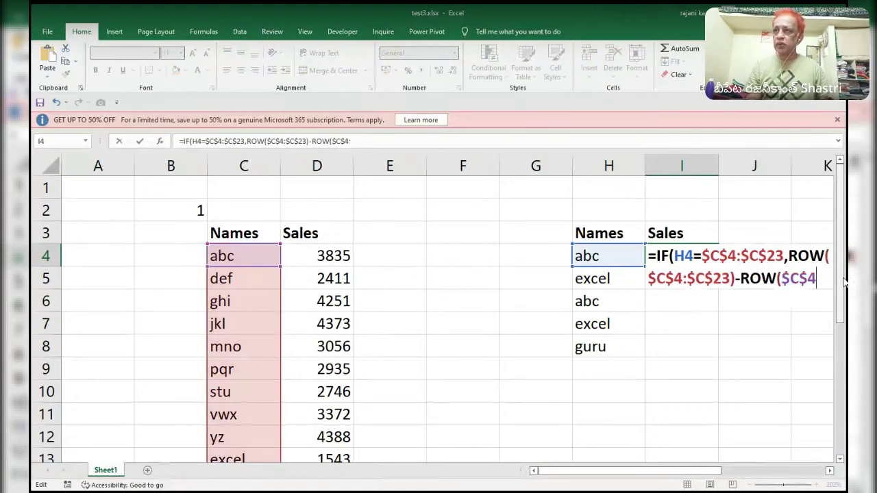
text()+)
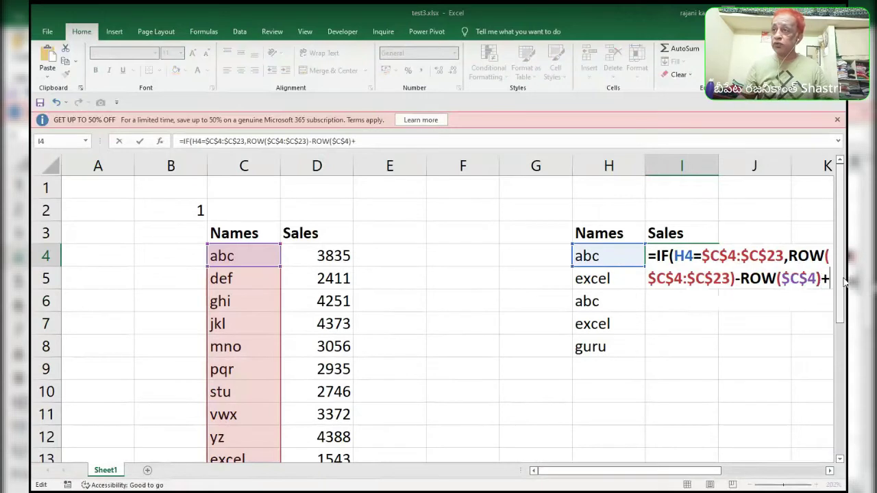
text(1))
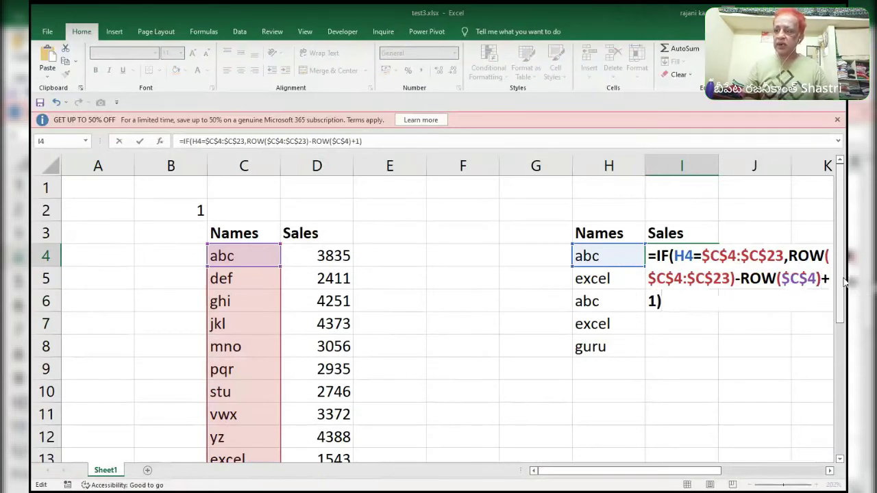
key(F9)
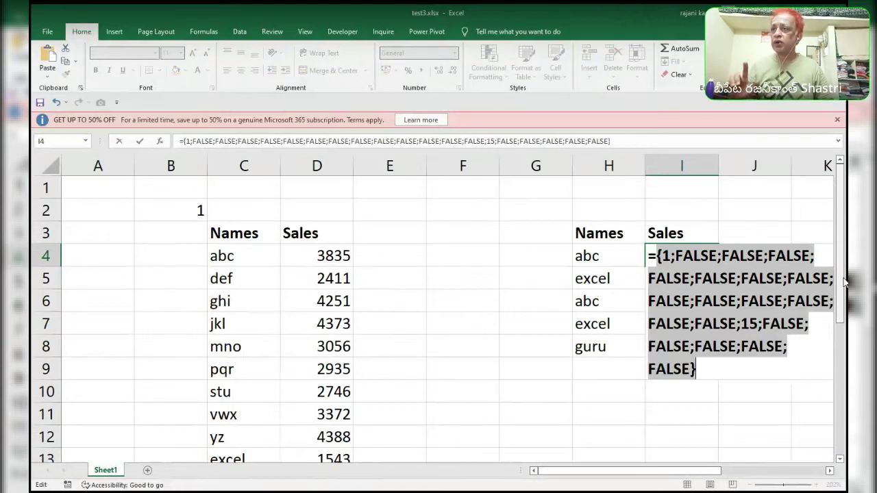
key(ctrl+z)
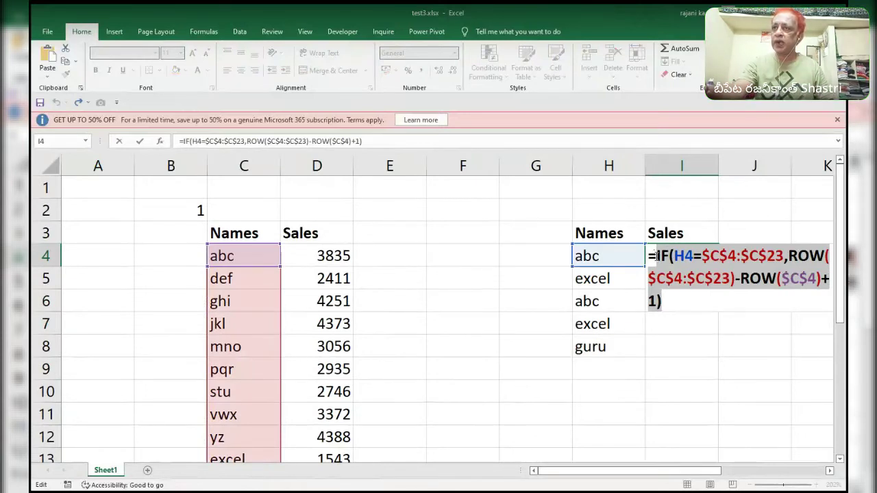
- Wrap the IF in SMALL with k = ROWS(I$4:I4) and enter it as an array formula returning 1
click(656, 255)
text(small)
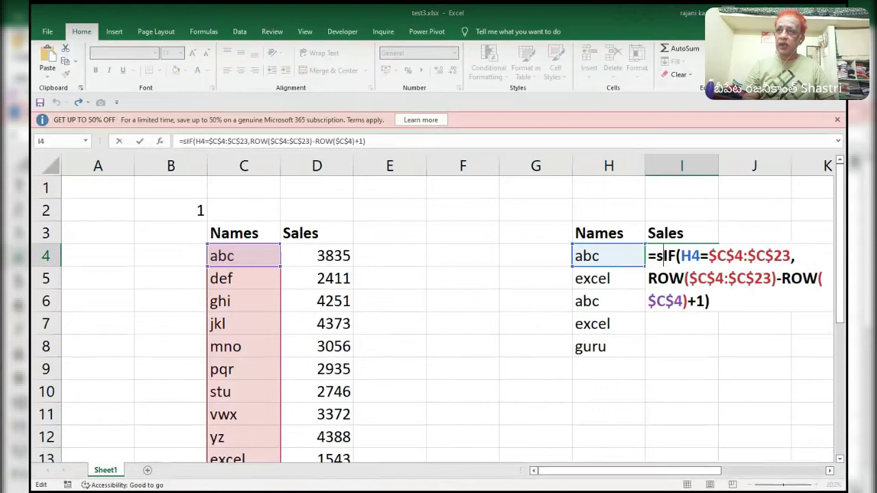
key(Tab)
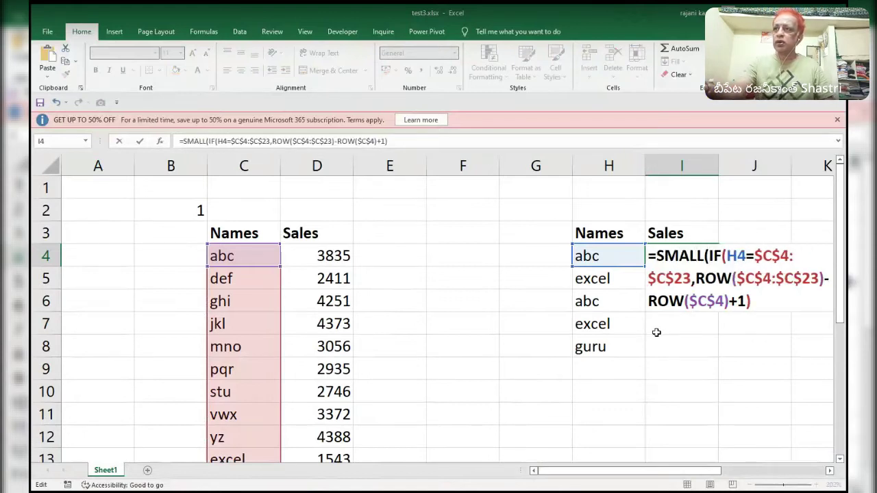
click(772, 304)
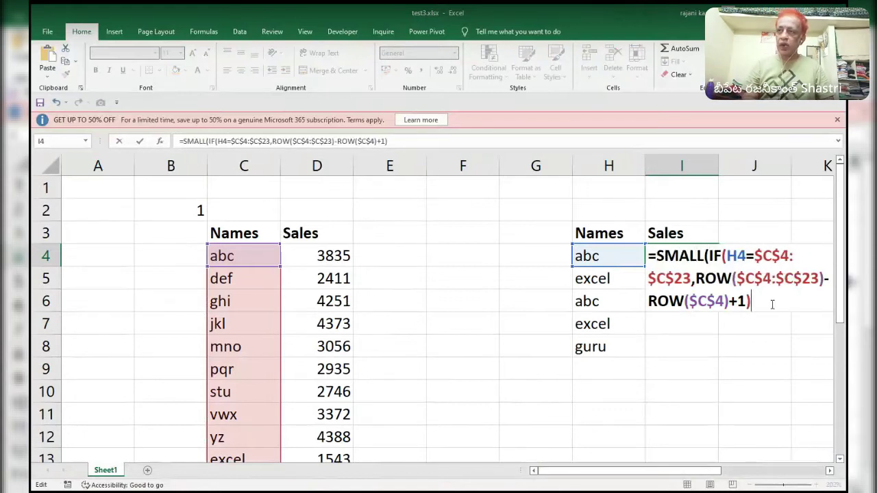
text(,rows)
key(Tab)
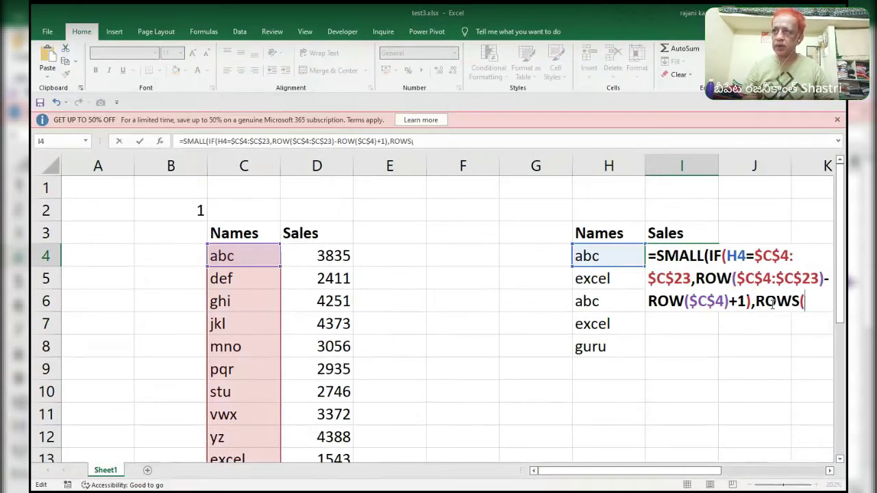
text(i$)
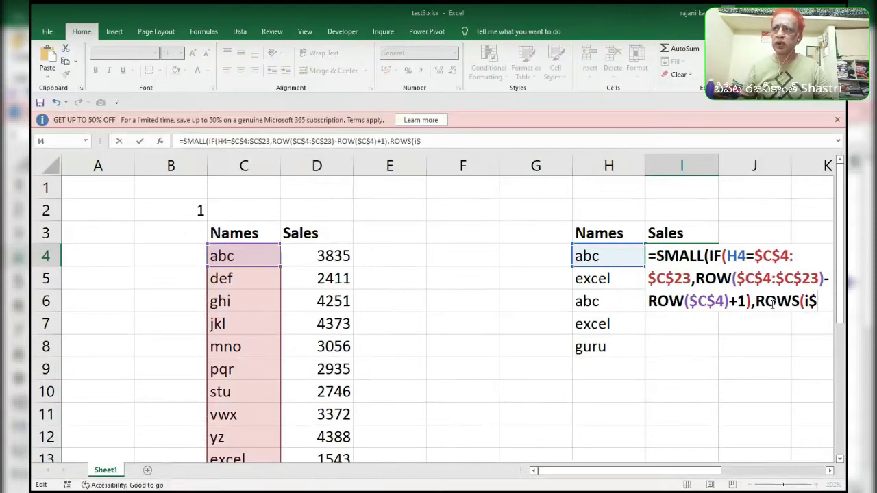
text(4:)
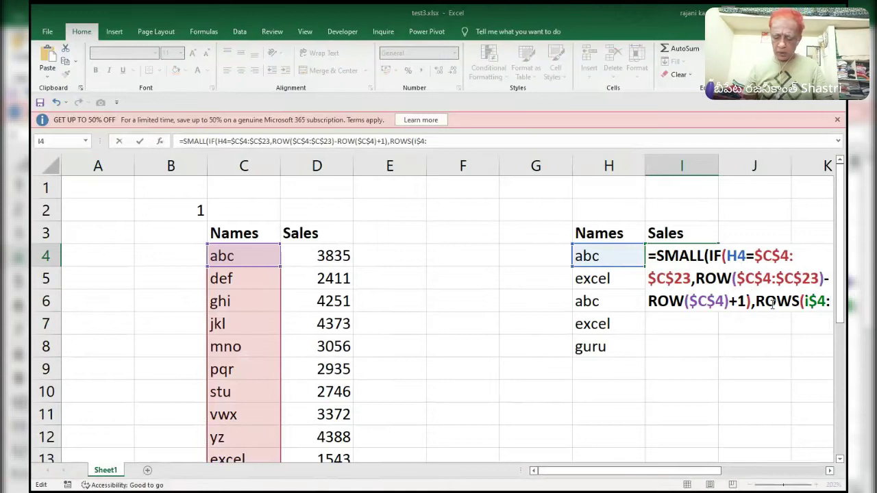
text(i4)
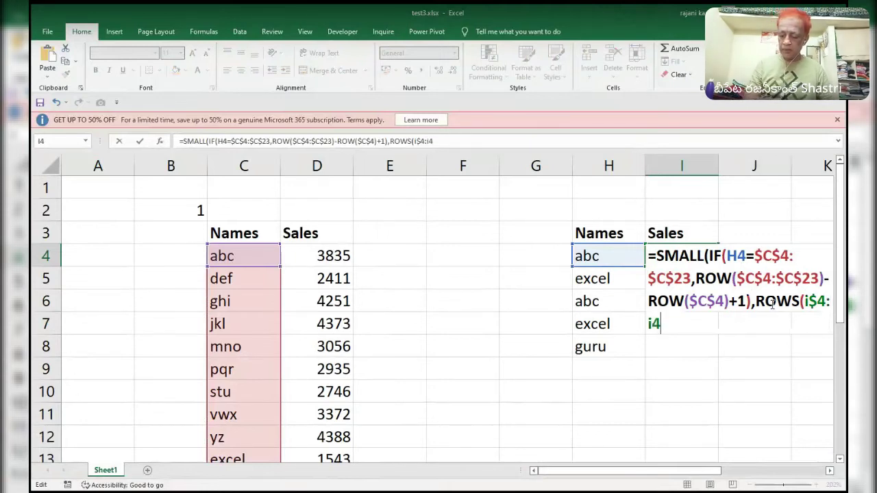
text()))
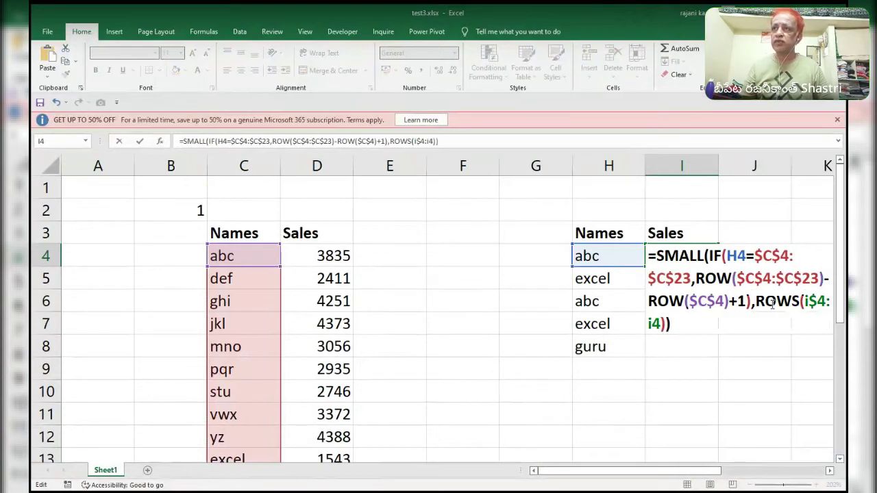
key(ctrl+shift+Return)
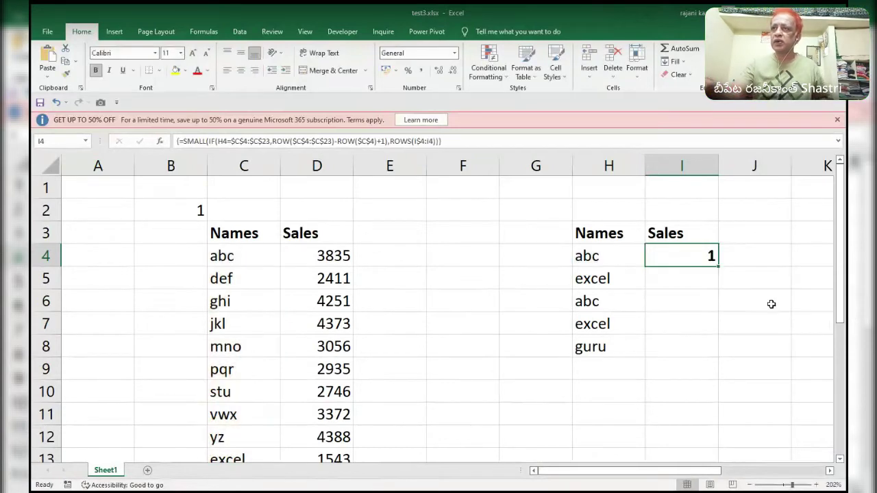
- Fill the I4 formula down to I8 (1, 20, #NUM!) and reopen I4 for editing
double_click(717, 268)
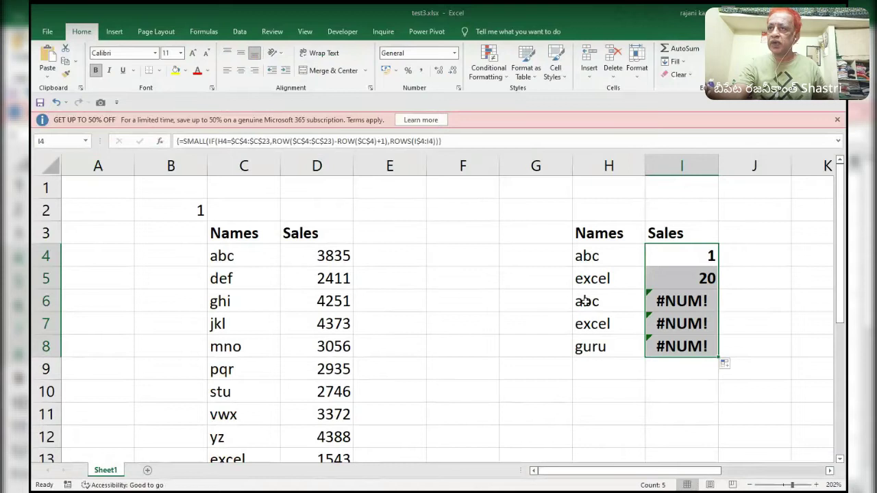
drag(585, 302, 684, 301)
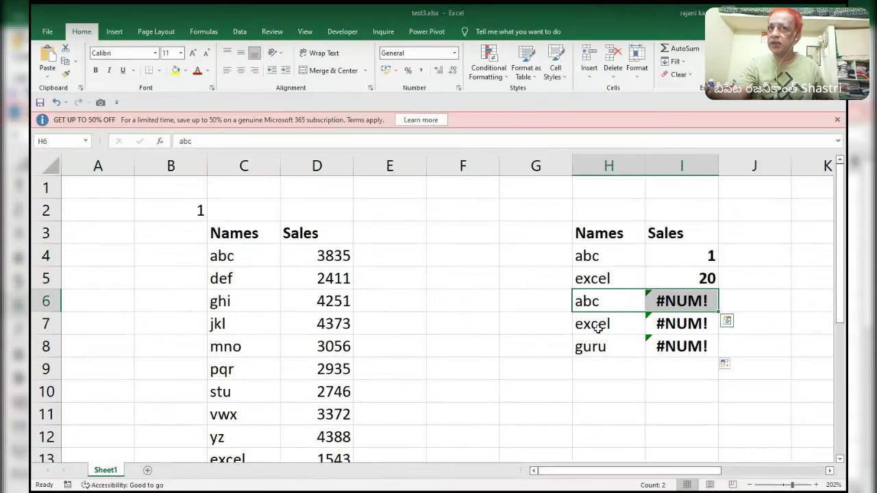
click(679, 260)
double_click(679, 261)
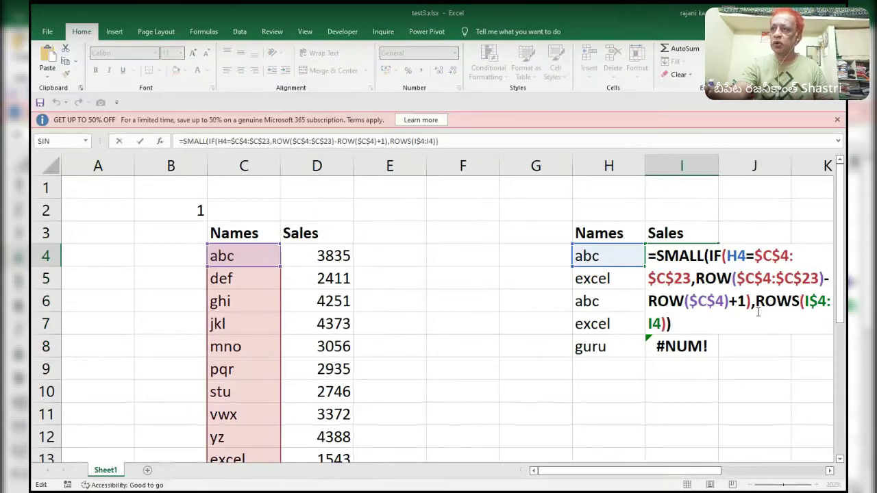
- Replace ROWS(I$4:I4) with a COUNTIF over the range H4:H4
drag(756, 301, 668, 329)
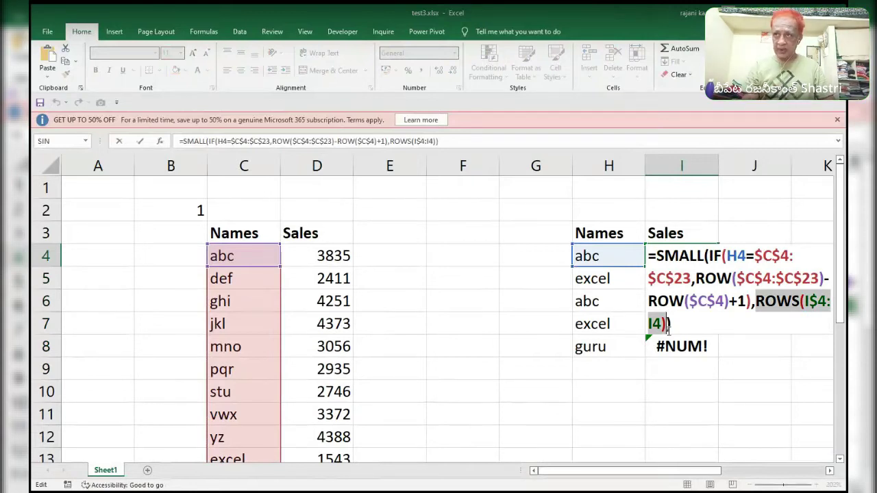
text(cou)
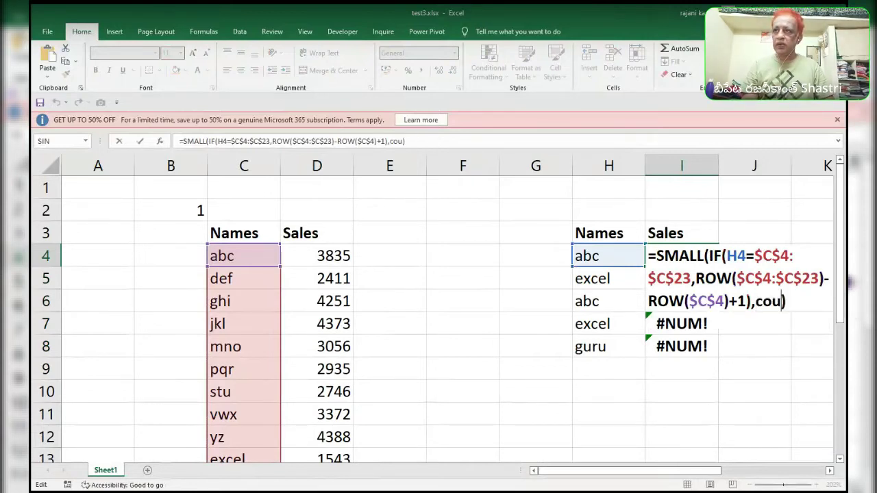
text(ntif)
key(Tab)
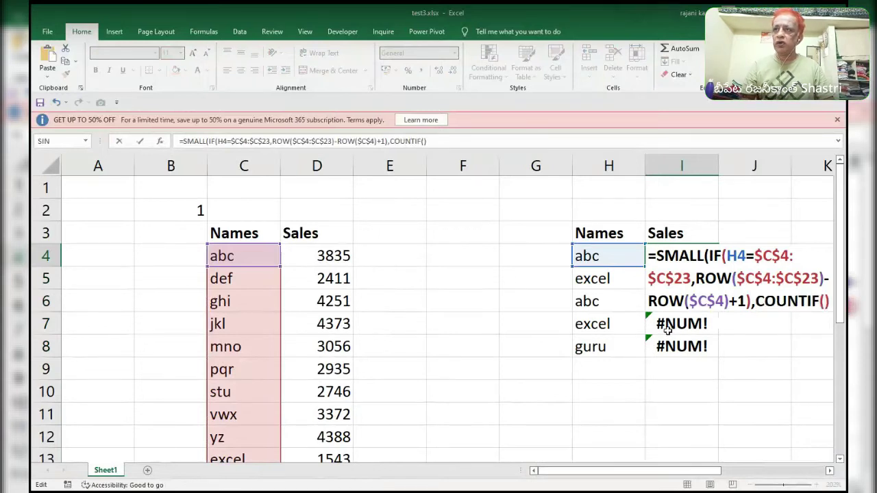
click(623, 255)
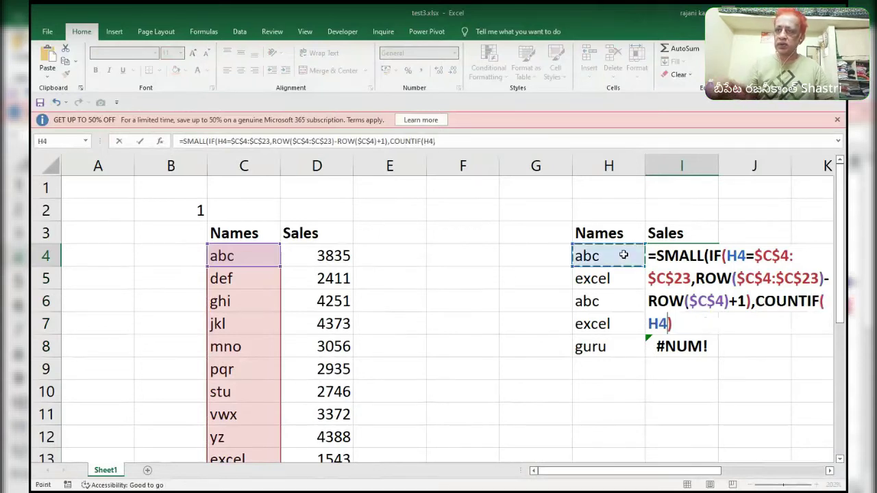
key(F8)
click(623, 254)
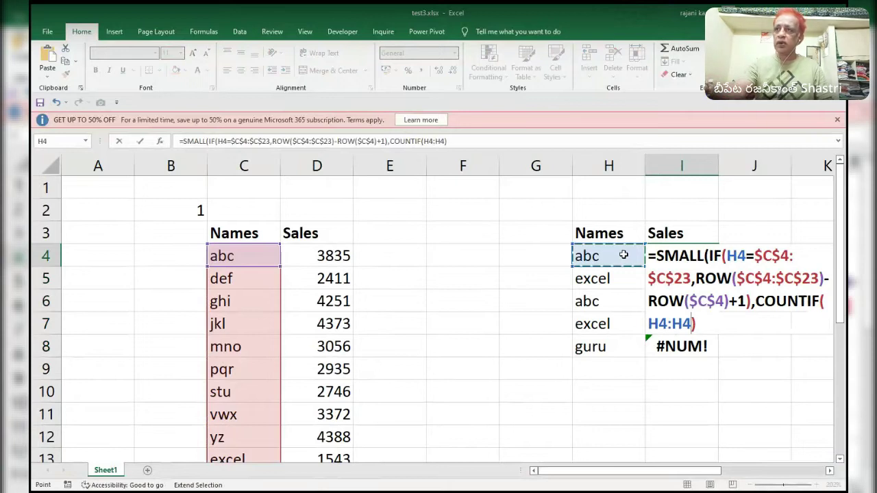
- Anchor the range start as $H$4, add criterion H4, and confirm the formula
drag(691, 324, 663, 324)
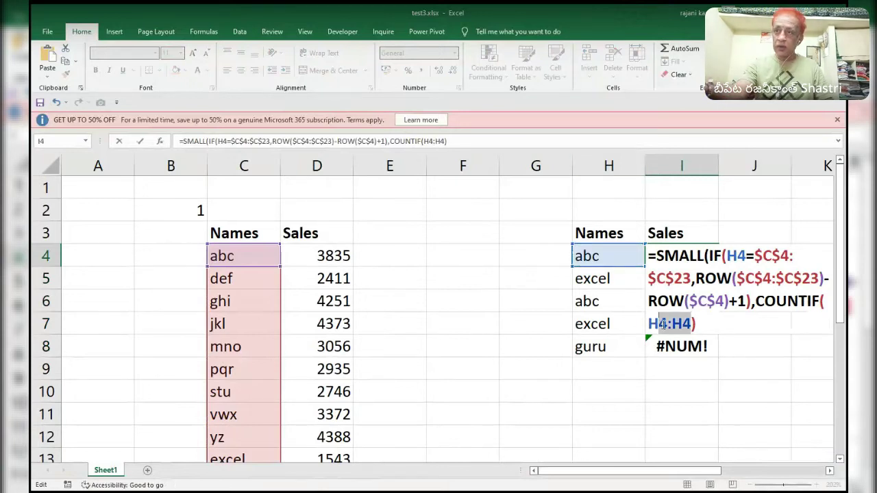
click(661, 324)
key(F4)
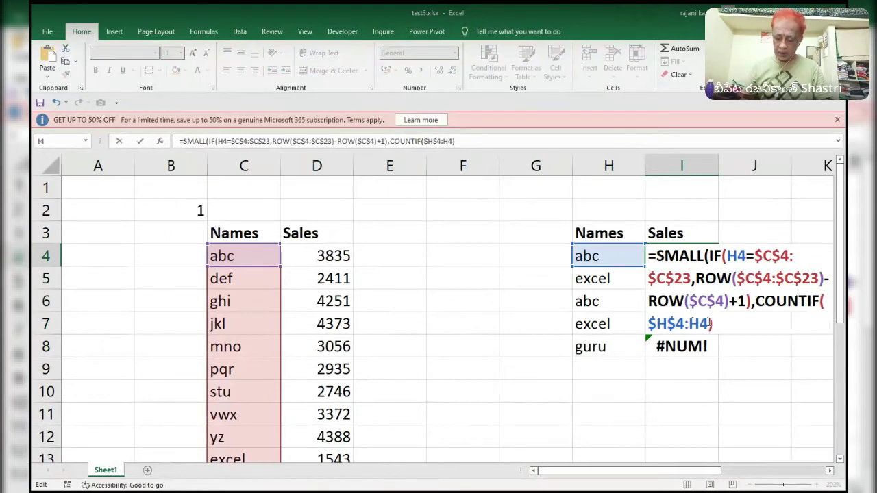
text(,)
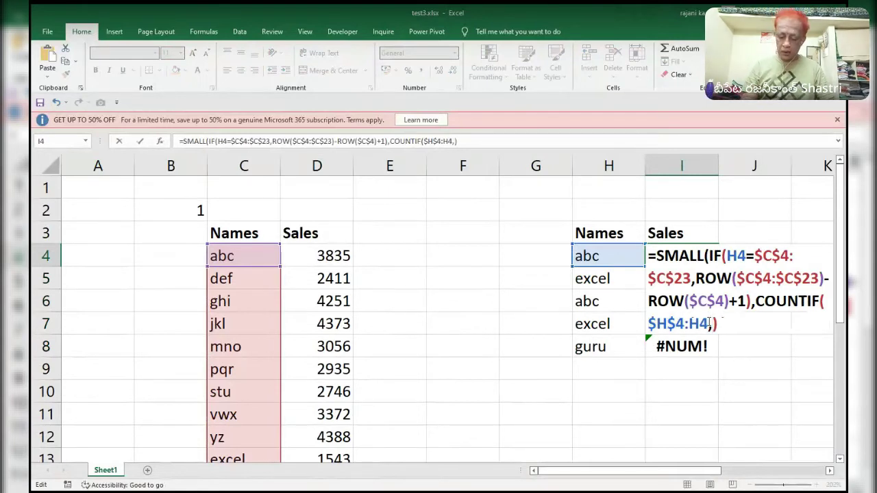
text(h4))
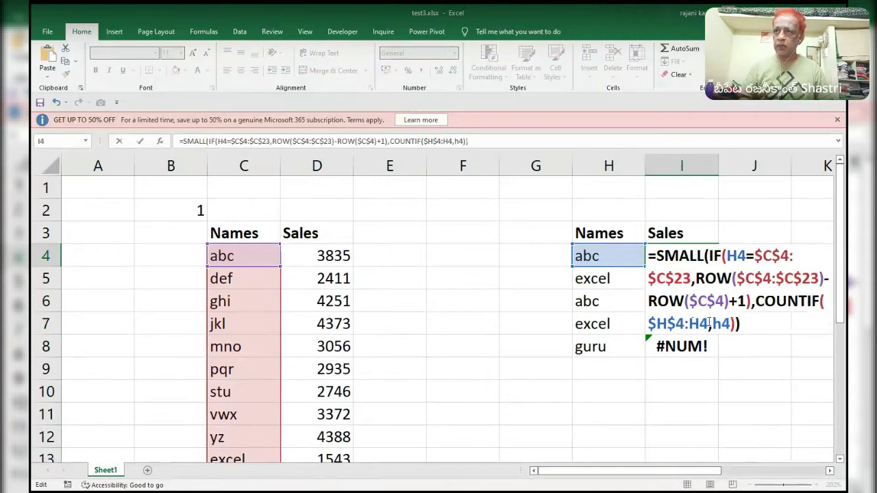
key(Return)
key(Up)
key(Right)
- Enter =COUNTIF($H$4:H4,H4) in J4 and fill it down to J8
text(=c)
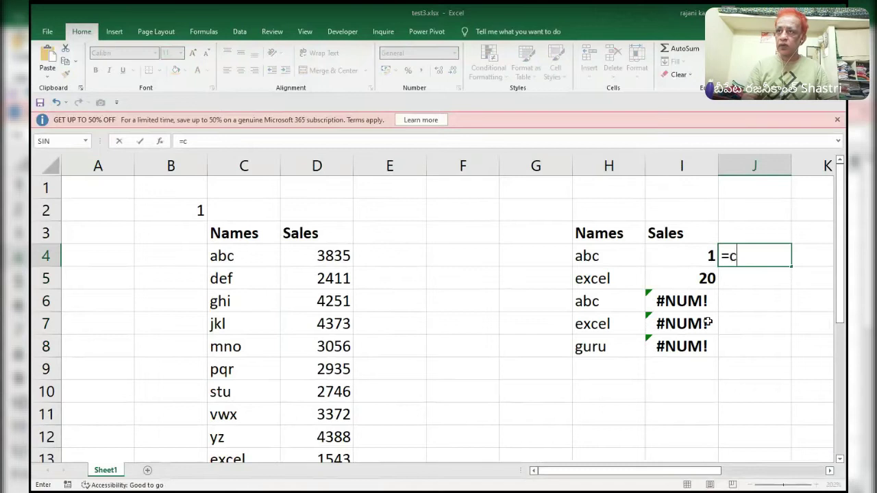
text(ountif)
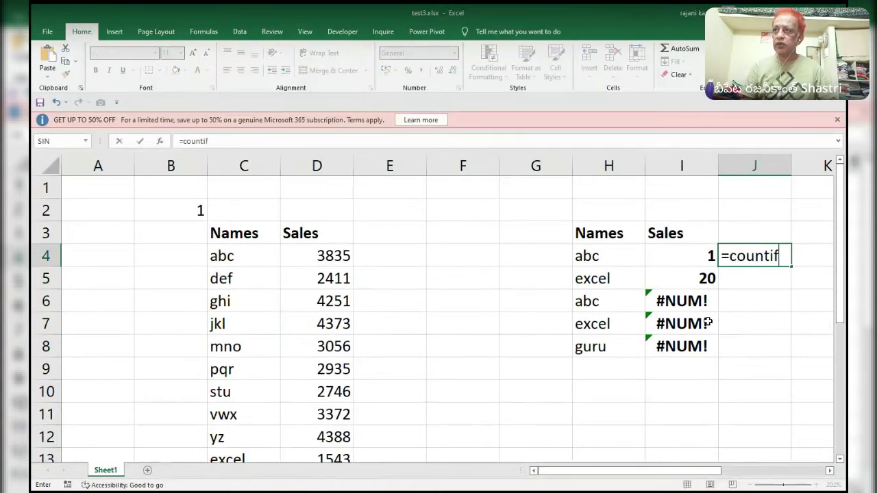
key(Tab)
key(Left)
key(Left)
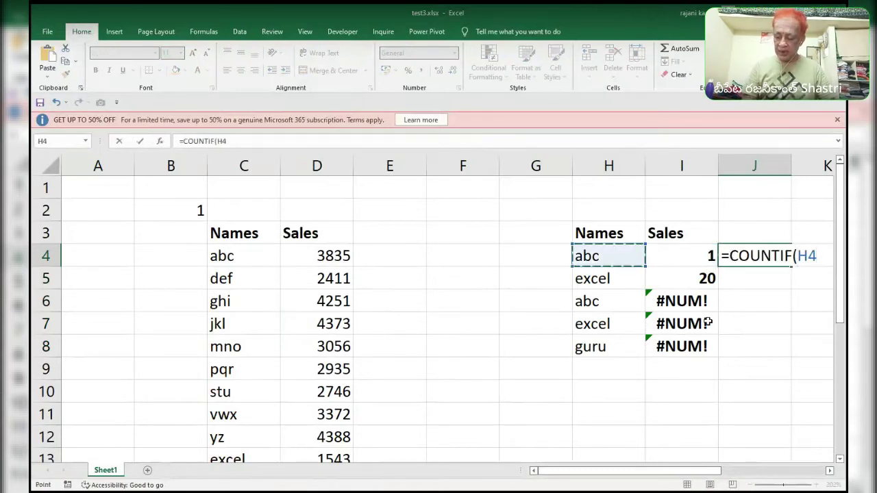
text(:h)
key(BackSpace)
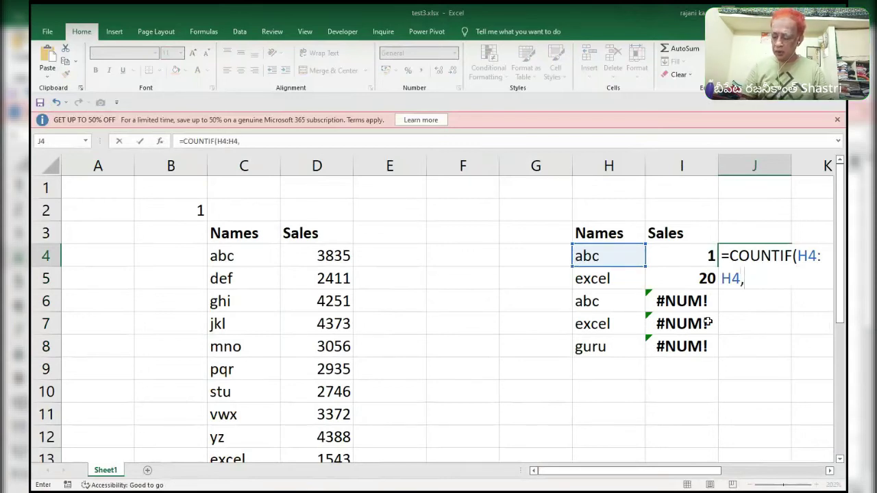
text(,h4))
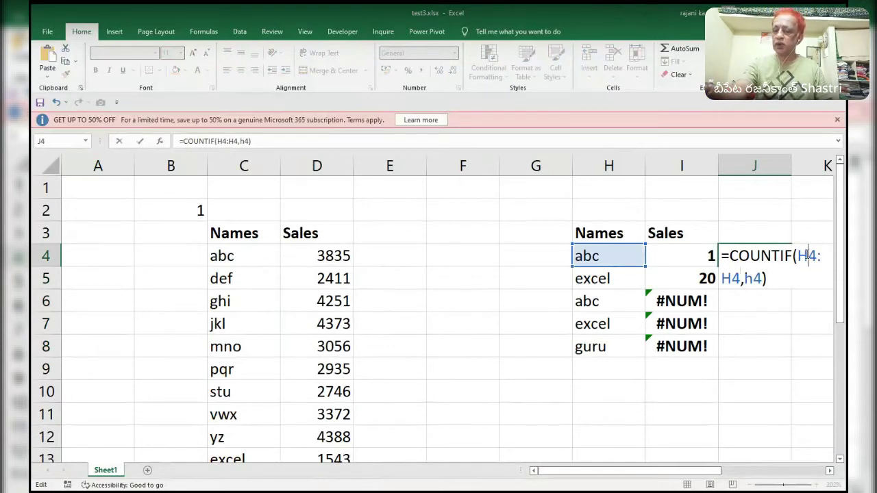
key(F4)
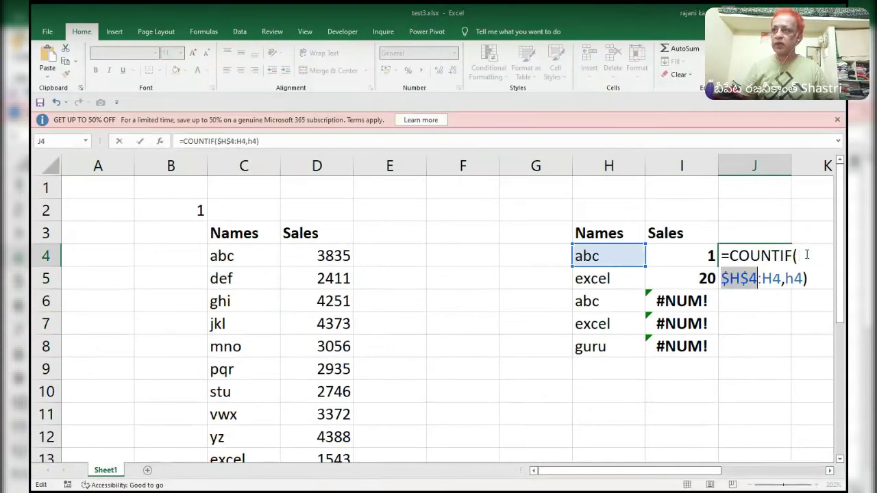
key(ctrl+Return)
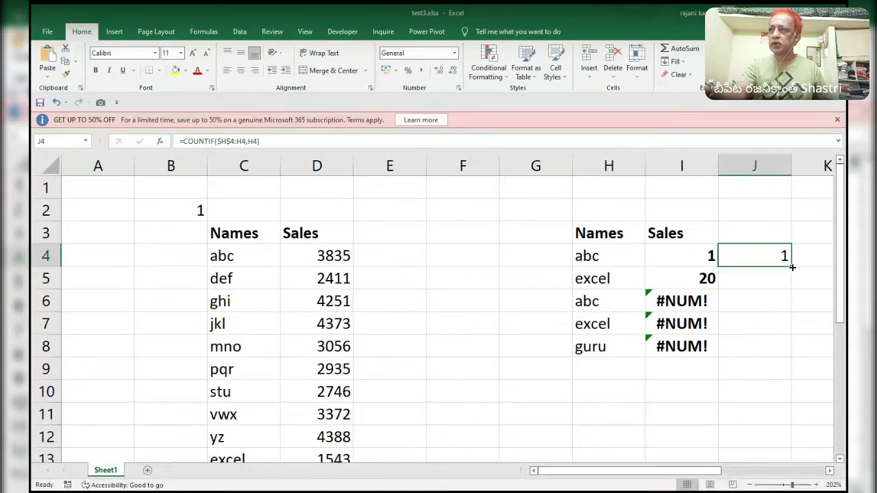
double_click(792, 267)
- Enter =ROWS(K$4:K4) in K4 and fill it down as a 1–10 counter
click(803, 253)
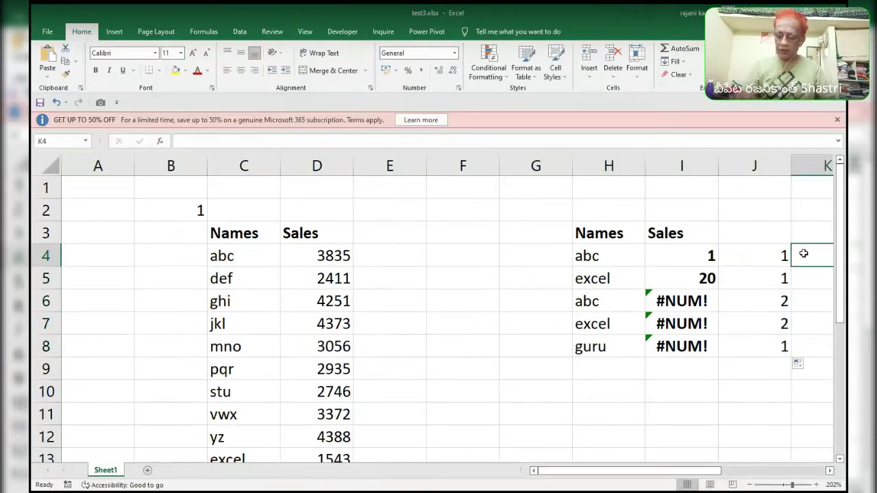
text(=rows)
key(Tab)
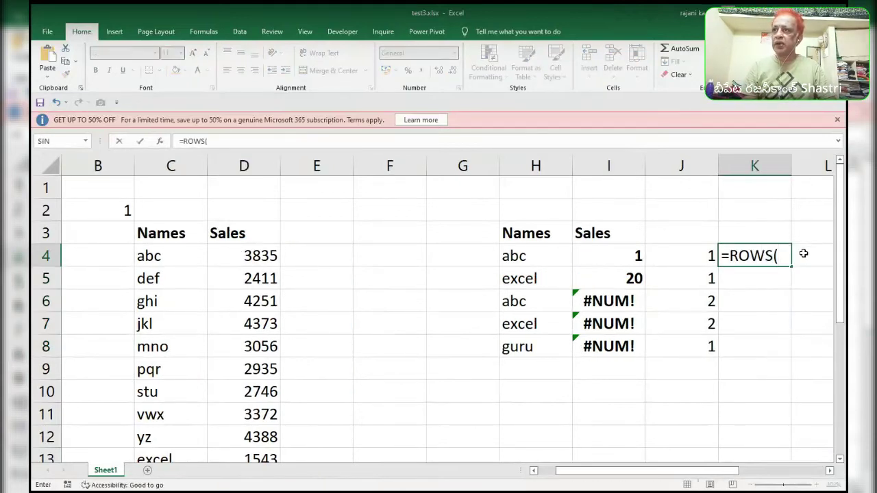
text(k$)
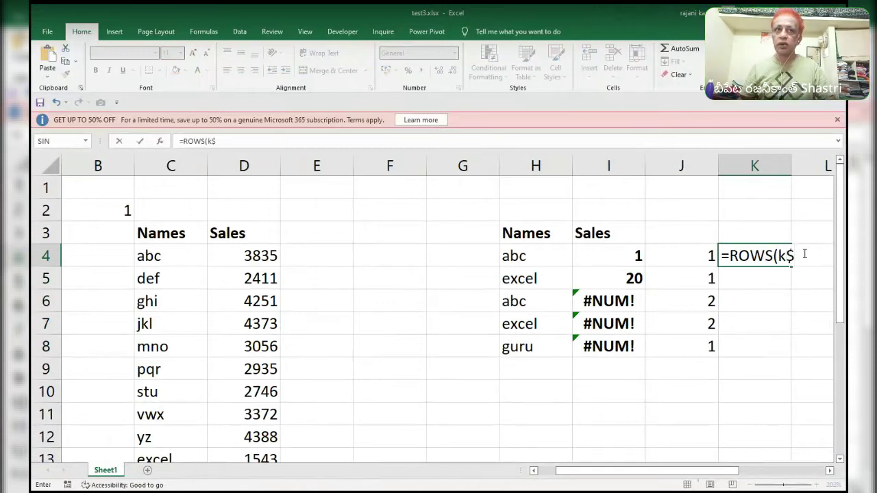
text(4:)
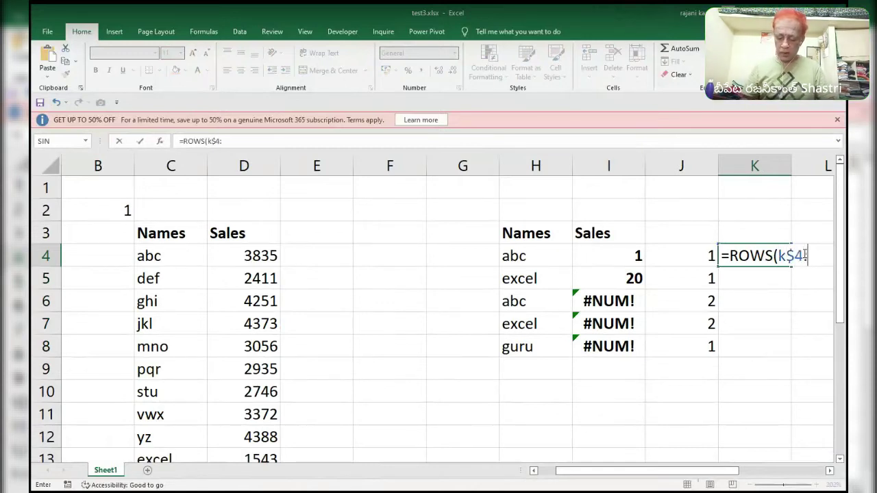
text(k4))
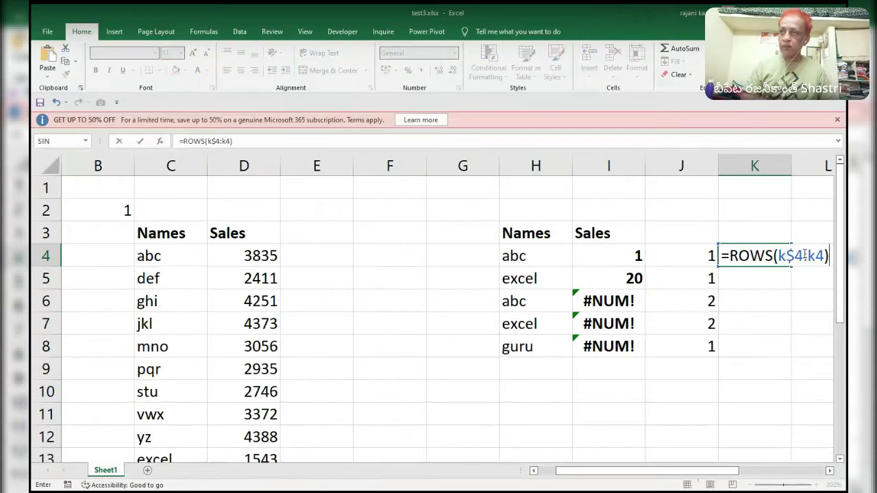
key(ctrl+Return)
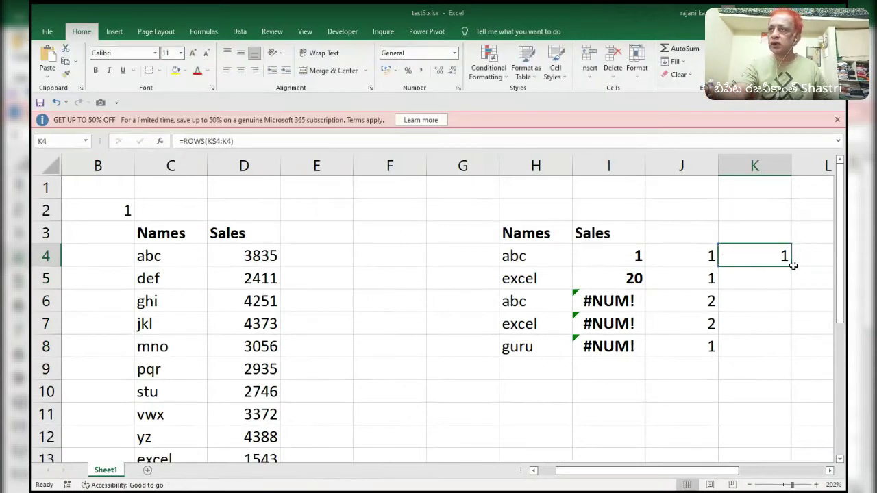
double_click(792, 267)
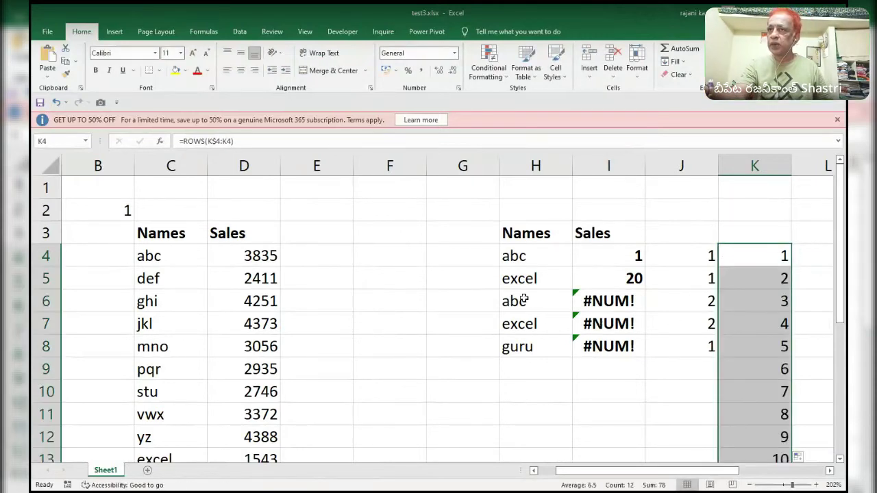
drag(522, 299, 783, 293)
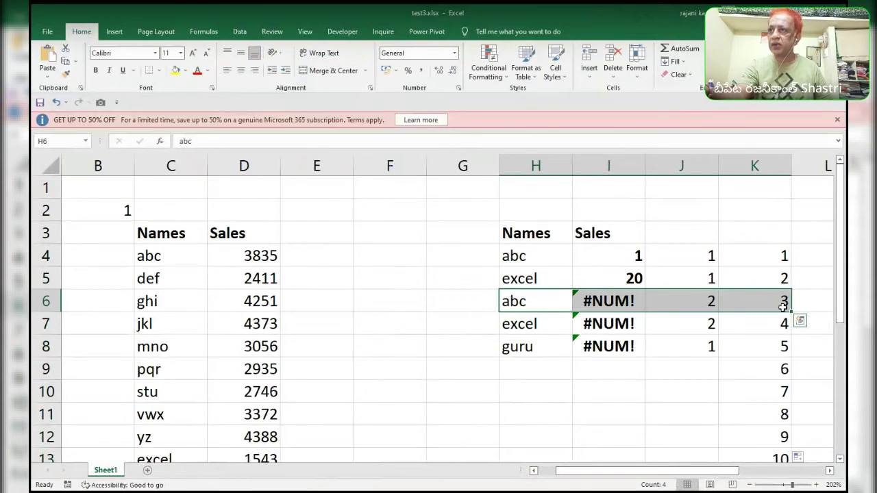
click(698, 300)
double_click(697, 300)
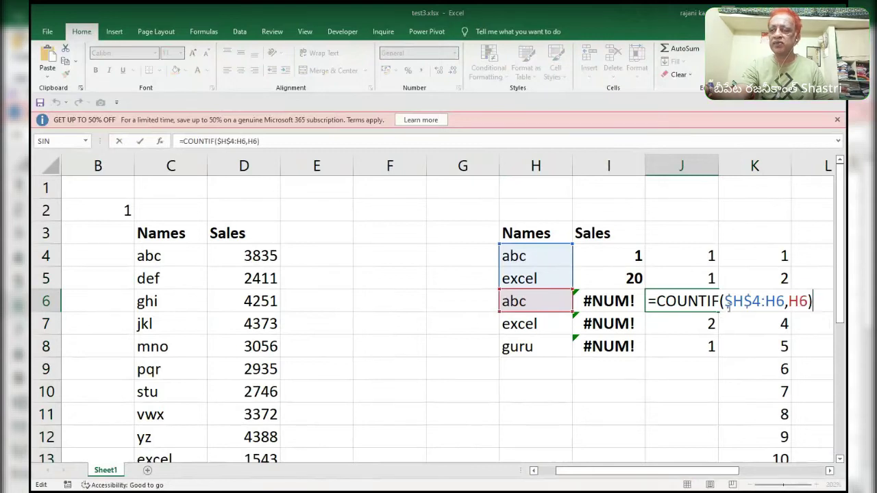
key(Escape)
drag(677, 257, 774, 256)
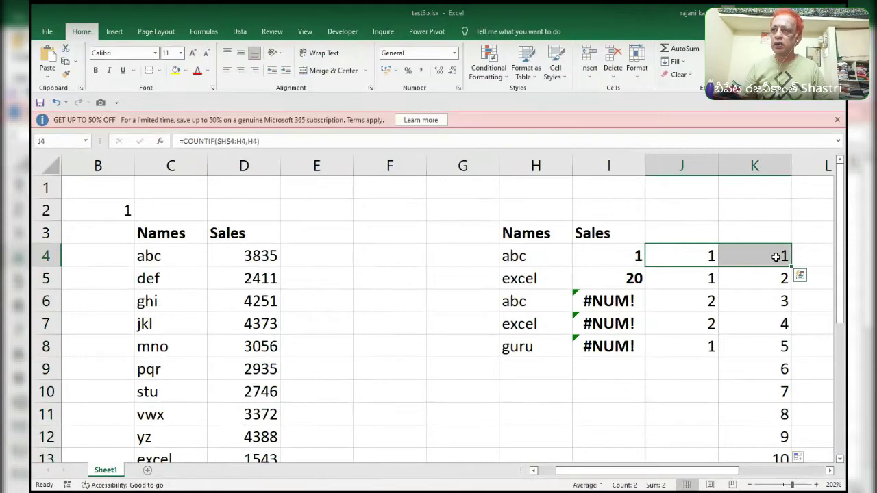
- Clear the helper values in J4:K8
key(shift+Down)
key(shift+Down)
key(shift+Down)
key(shift+Down)
key(Delete)
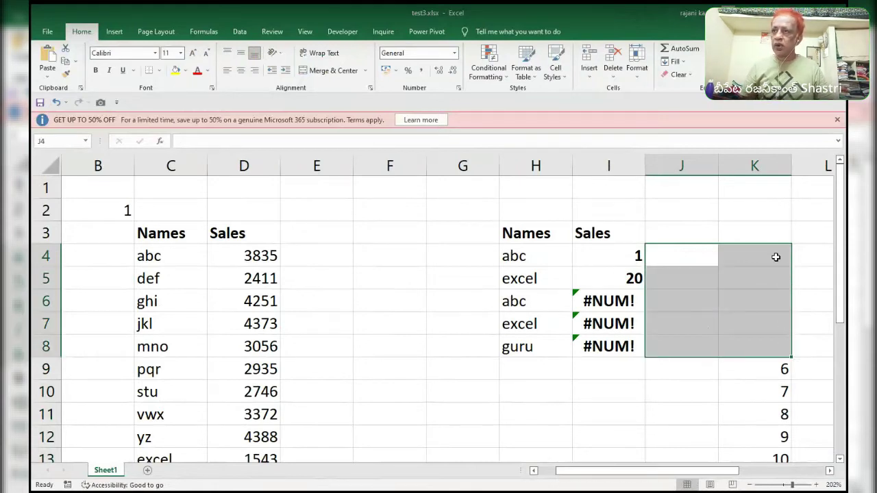
key(Right)
key(Right)
- Clear the leftover helper numbers in K9:K15
key(Down)
key(Down)
key(Down)
key(Down)
key(Left)
key(Left)
key(Right)
key(Right)
key(Down)
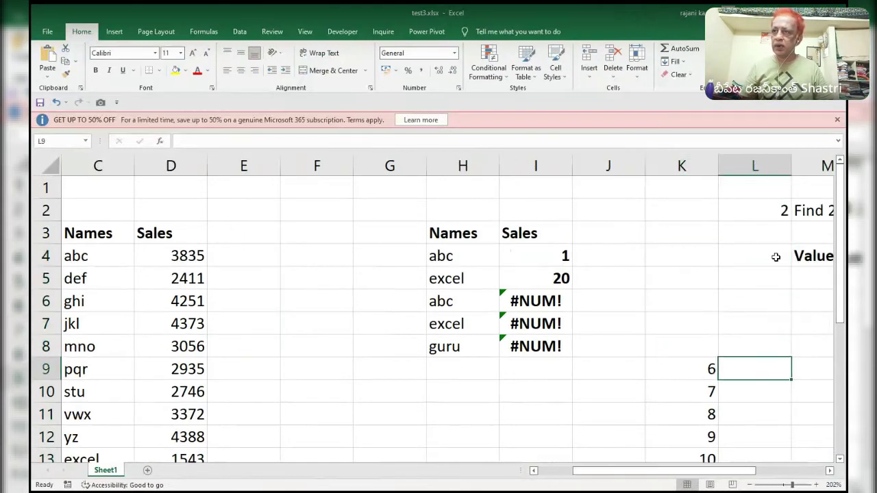
key(Left)
key(shift+Down)
key(shift+Down)
key(shift+Down)
key(shift+Down)
key(shift+Down)
key(shift+Down)
key(Delete)
key(Up)
key(Left)
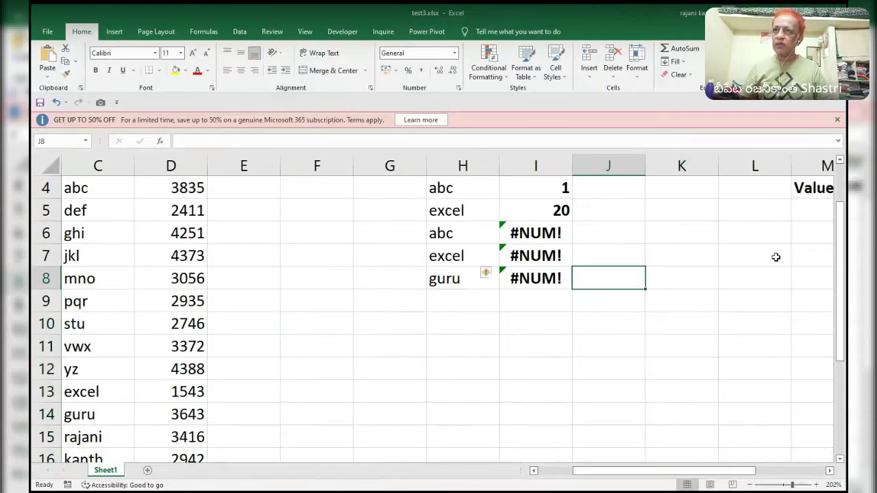
key(Left)
key(Up)
key(Up)
key(Up)
key(Up)
key(Up)
key(Down)
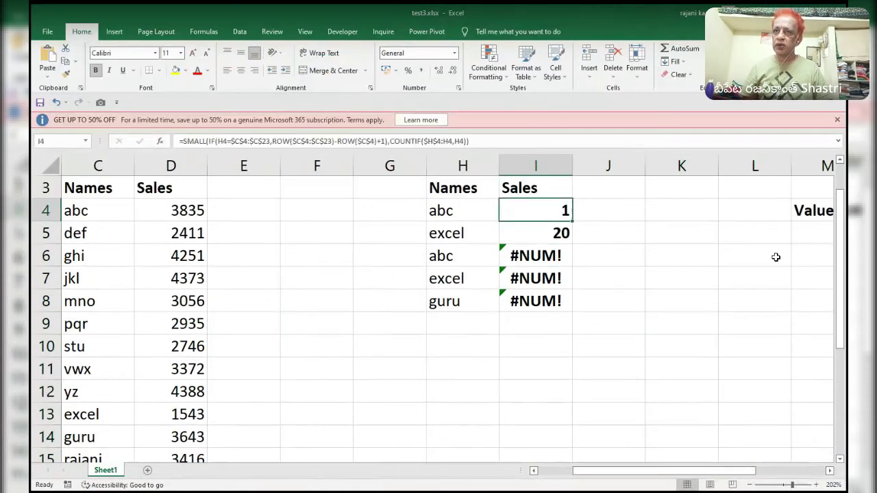
- Re-enter I4 as an array formula and fill to I8, giving 1, 10, 15, 20, 11
key(F2)
key(Escape)
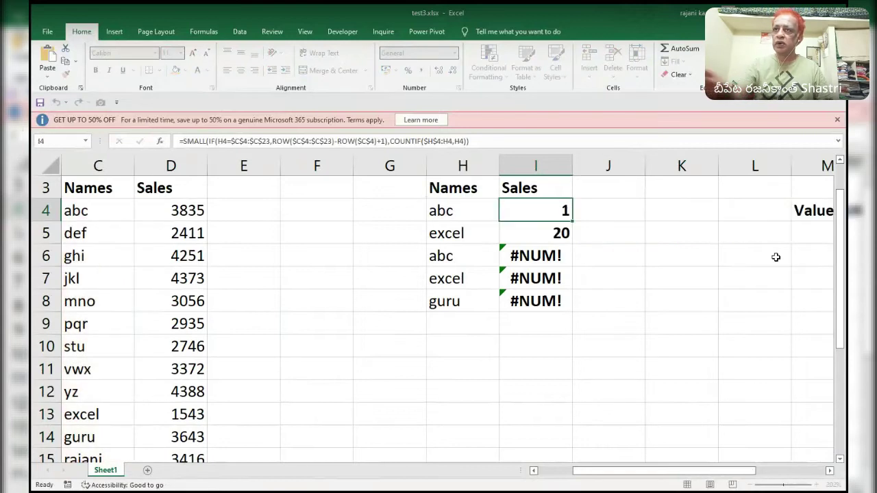
key(F2)
key(ctrl+shift+Return)
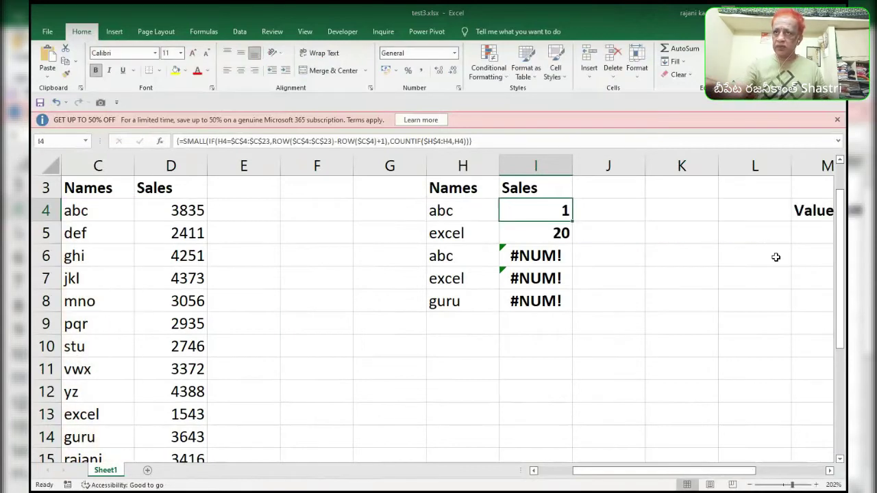
double_click(572, 220)
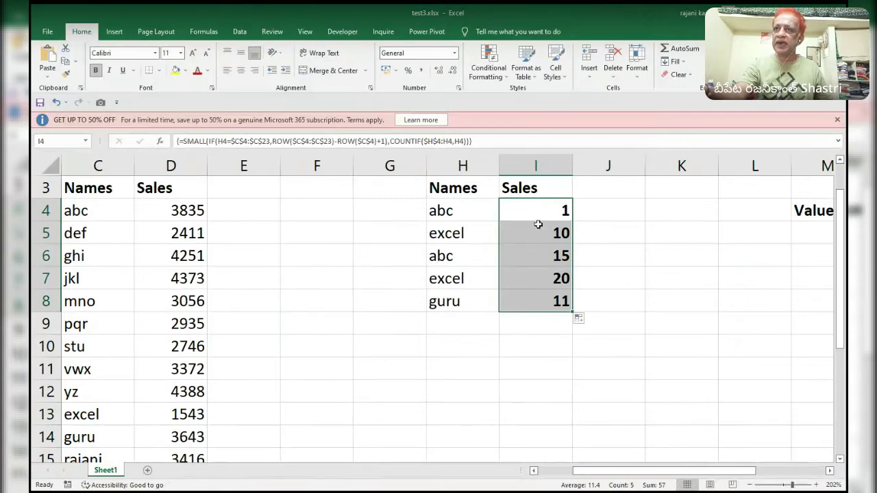
click(517, 207)
- Wrap I4 in INDEX($D$4:$D$23, …) as an array formula, filled to I8: 3835, 1543, 4029, 2849, 3643
double_click(517, 207)
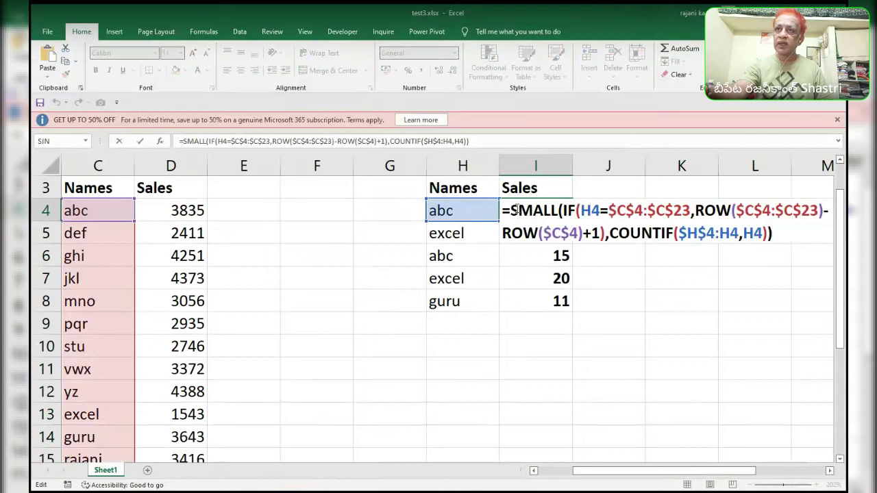
text(index)
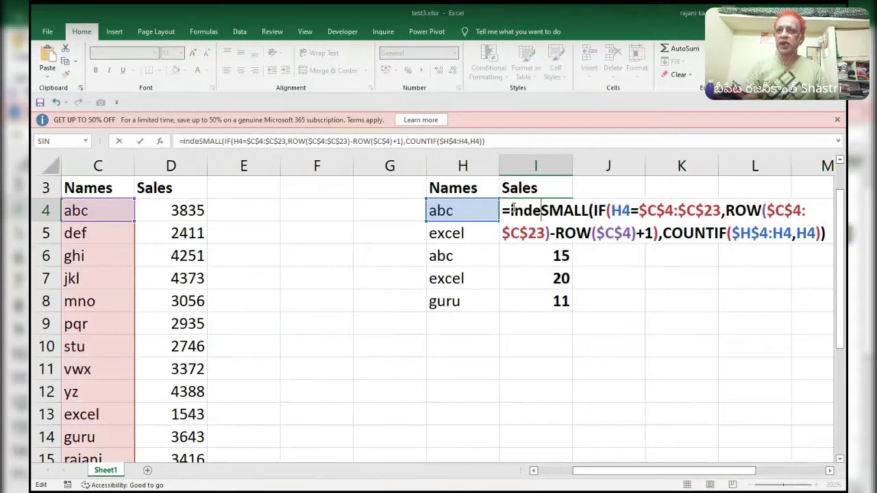
text(()
click(166, 212)
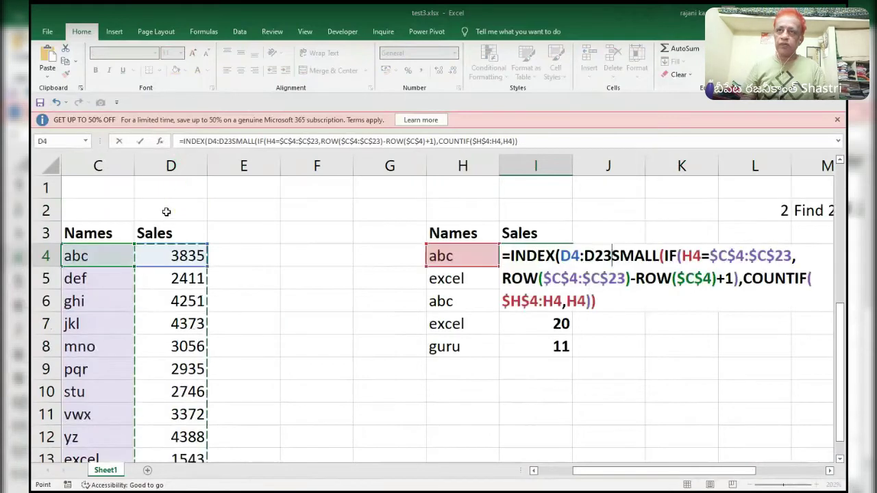
key(F4)
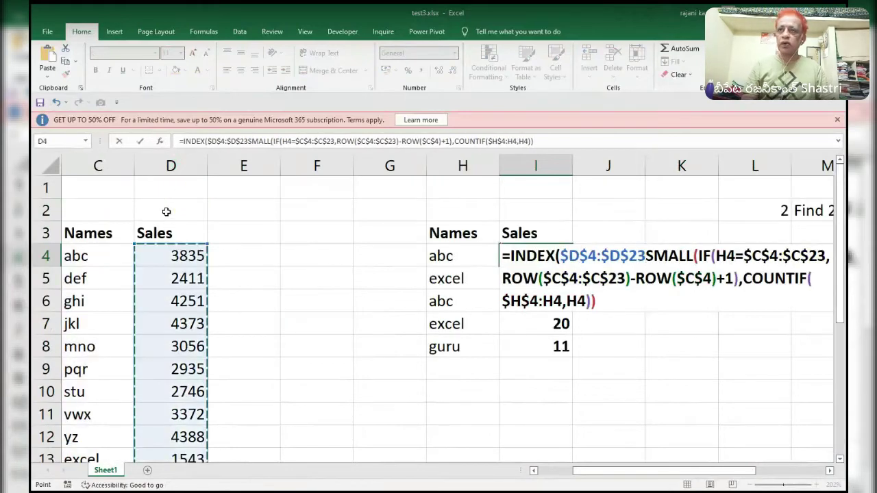
text(,)
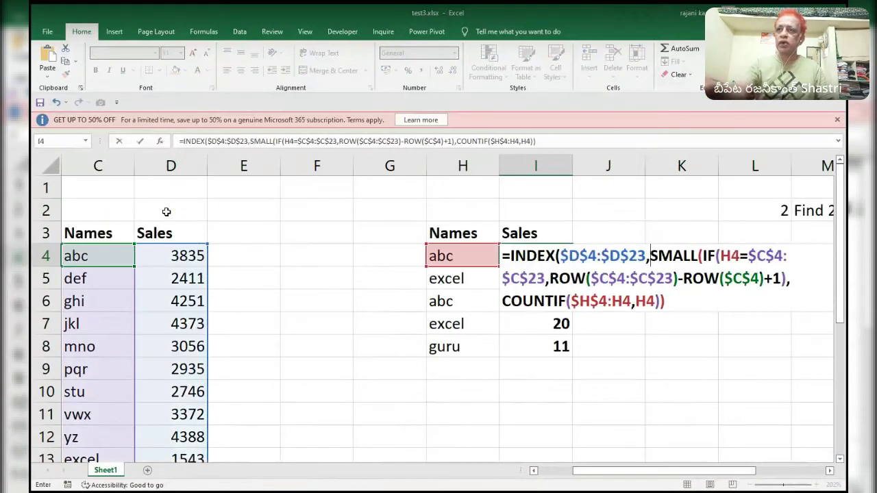
click(683, 296)
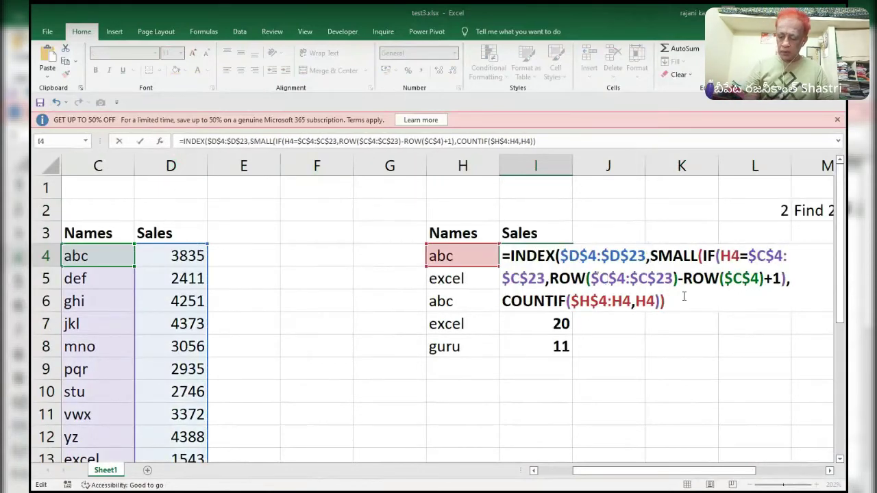
text())
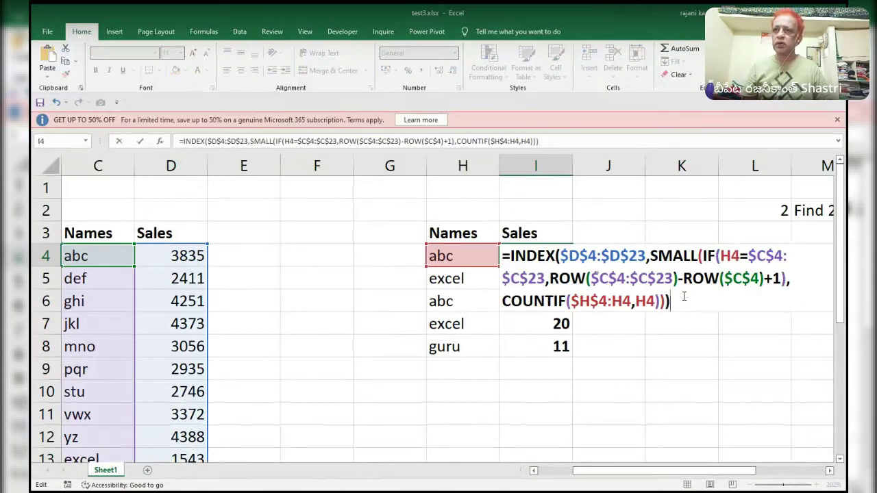
key(ctrl+shift+Return)
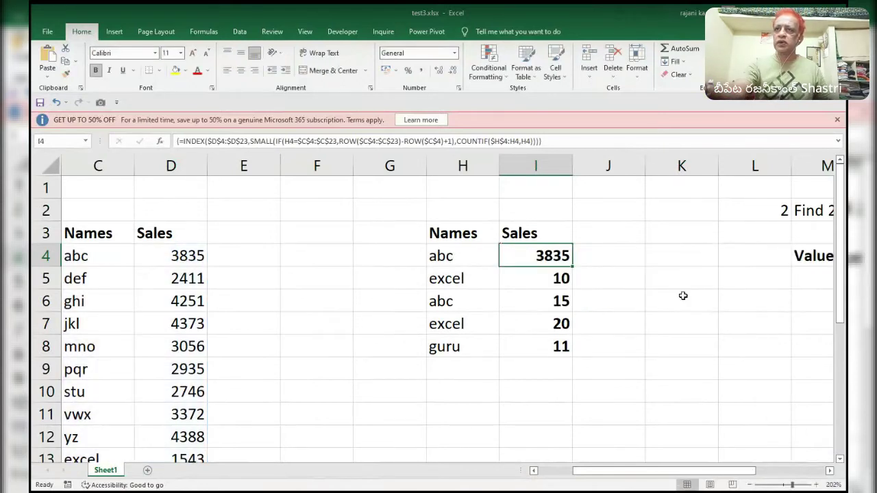
double_click(573, 266)
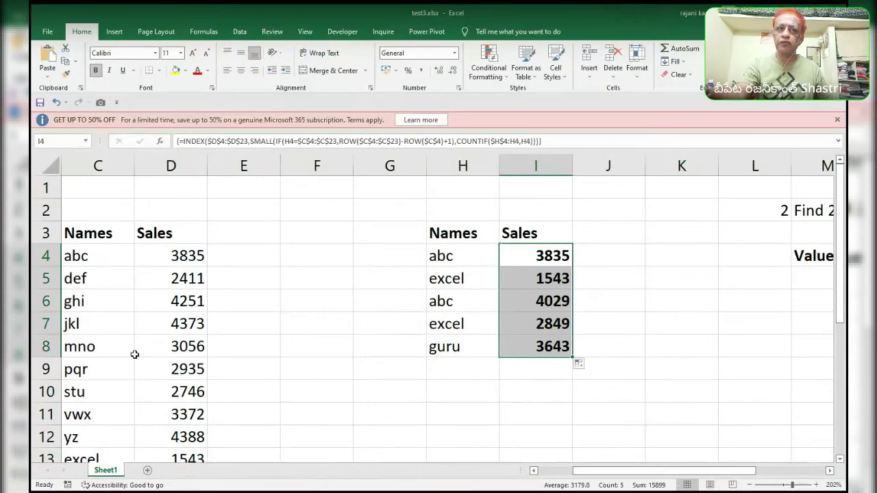
click(177, 458)
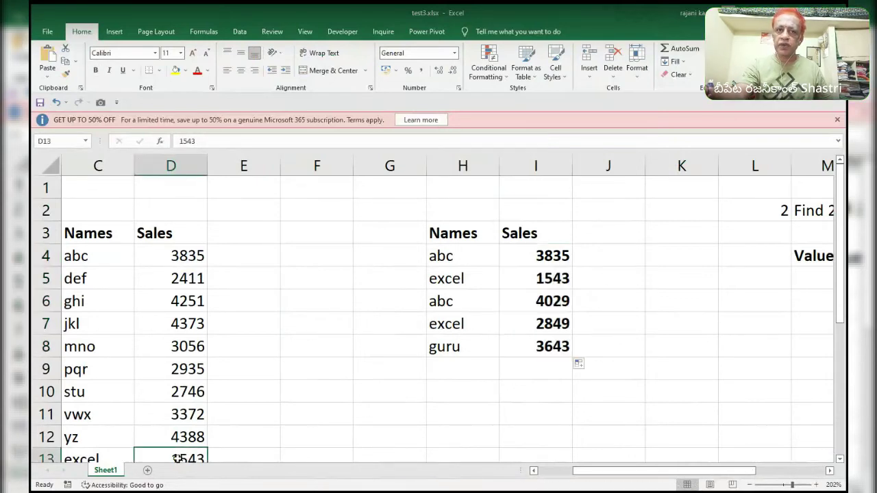
scroll(69, 458, down, 1)
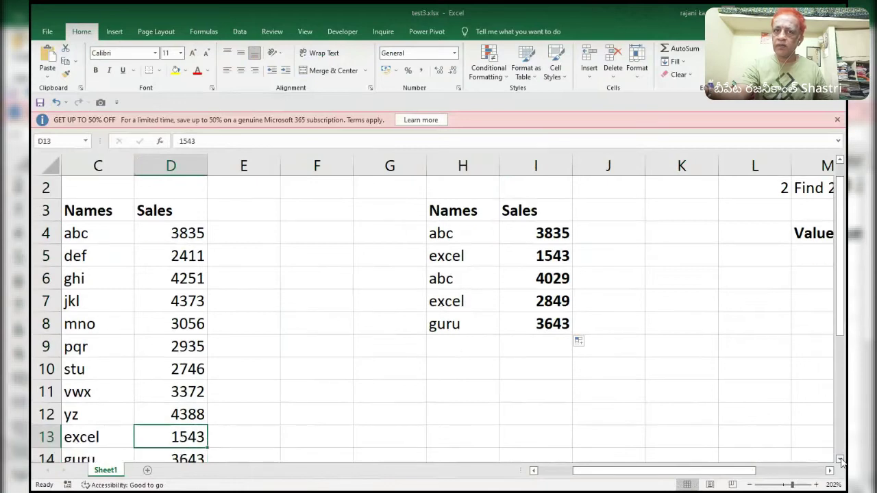
drag(75, 441, 199, 438)
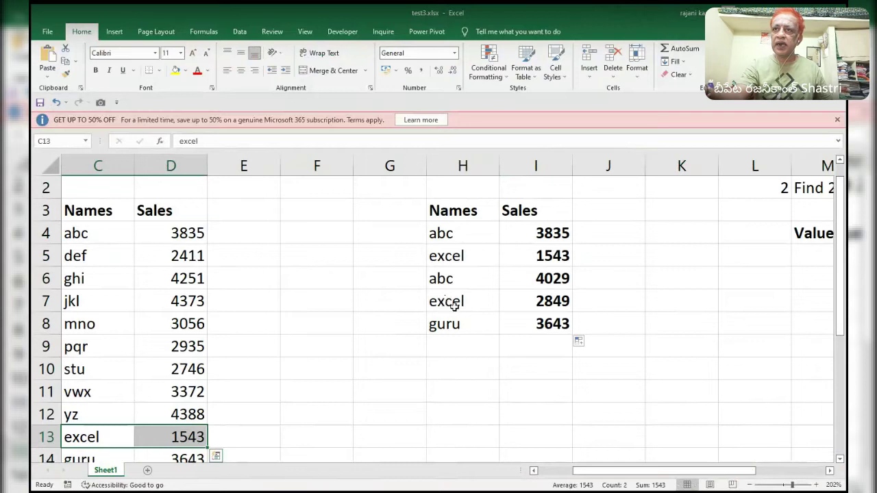
drag(842, 319, 847, 433)
drag(82, 450, 164, 448)
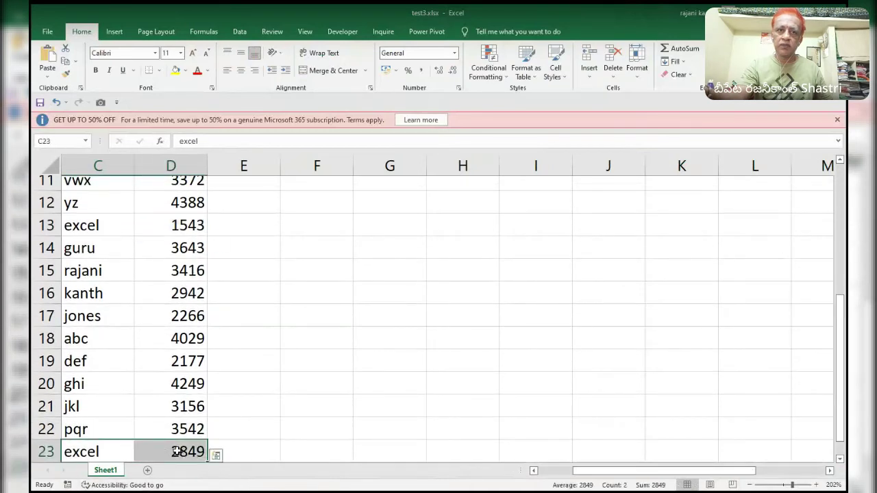
drag(846, 376, 846, 257)
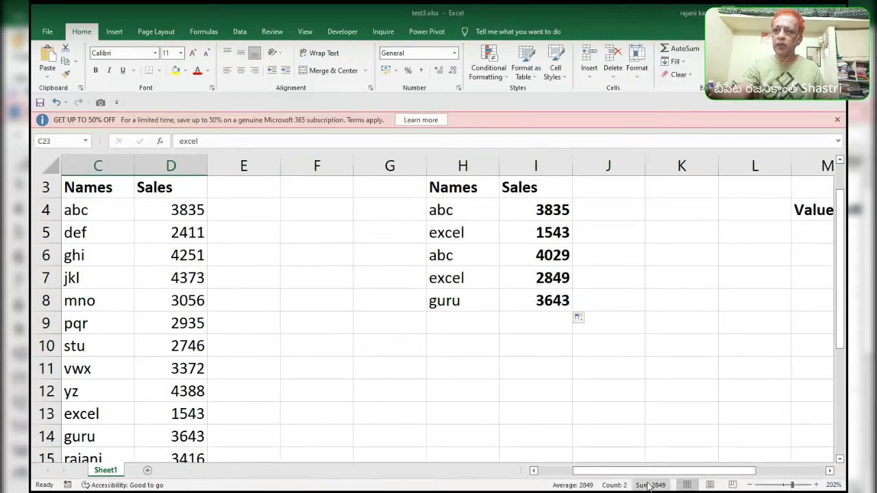
- Scroll to the Values column and clear the old 2nd Largest results in O5:O8
drag(644, 473, 714, 473)
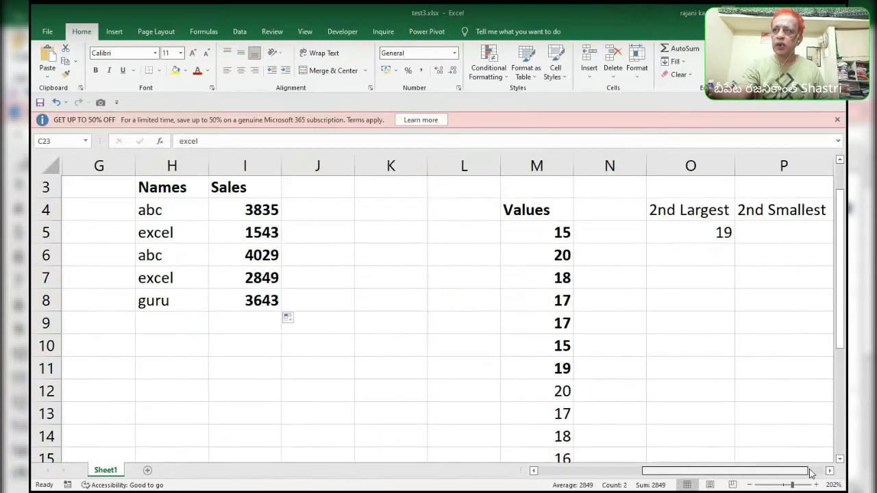
drag(715, 293, 709, 228)
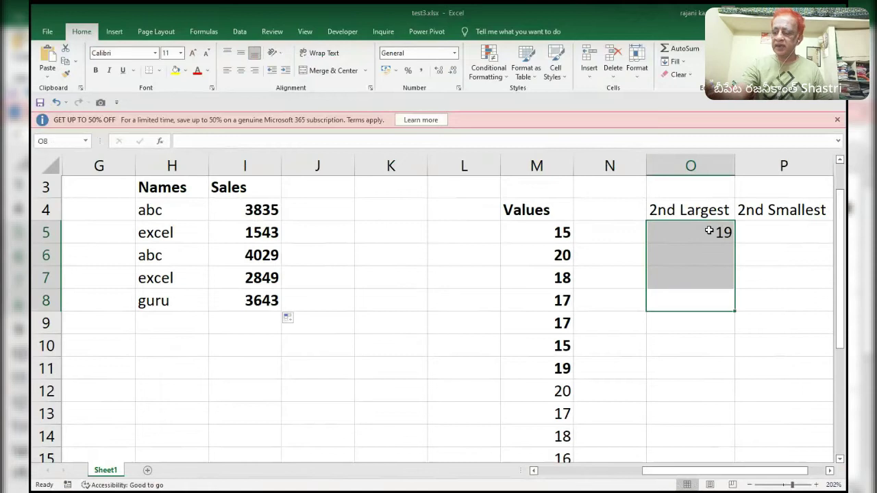
key(Delete)
click(709, 230)
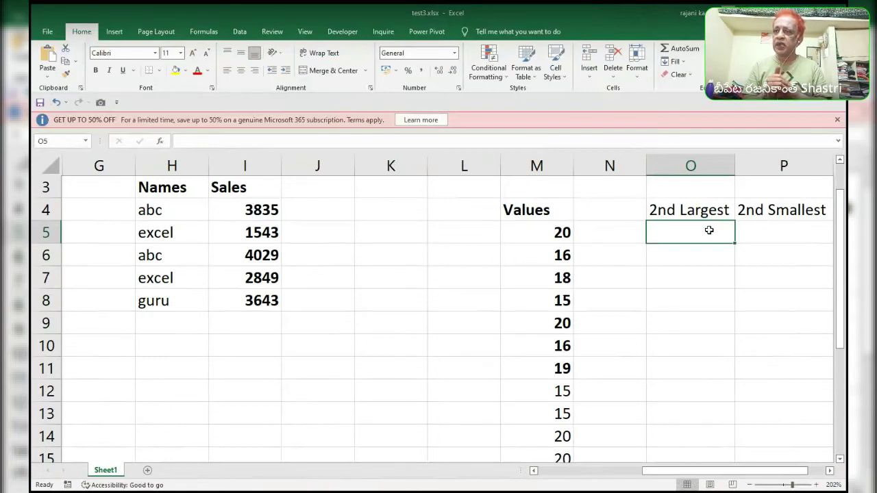
- Test =SMALL($M$5:$M$15,2) in O5, then delete it
text(=)
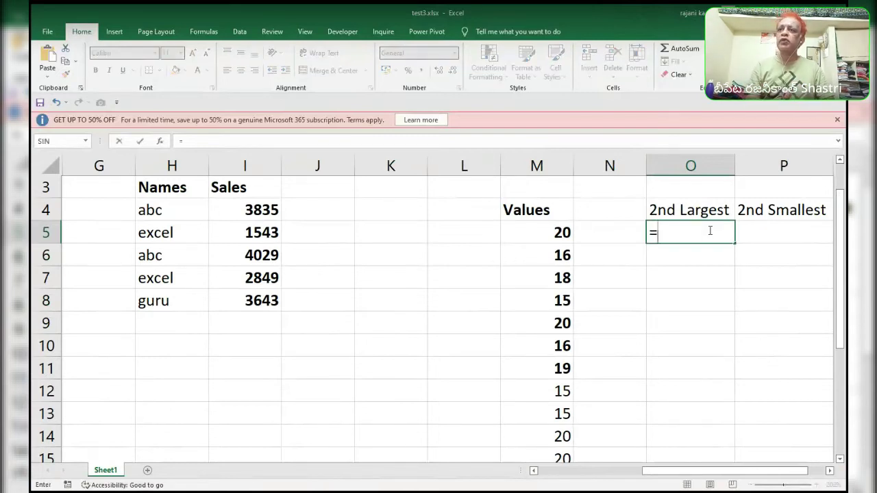
text(small)
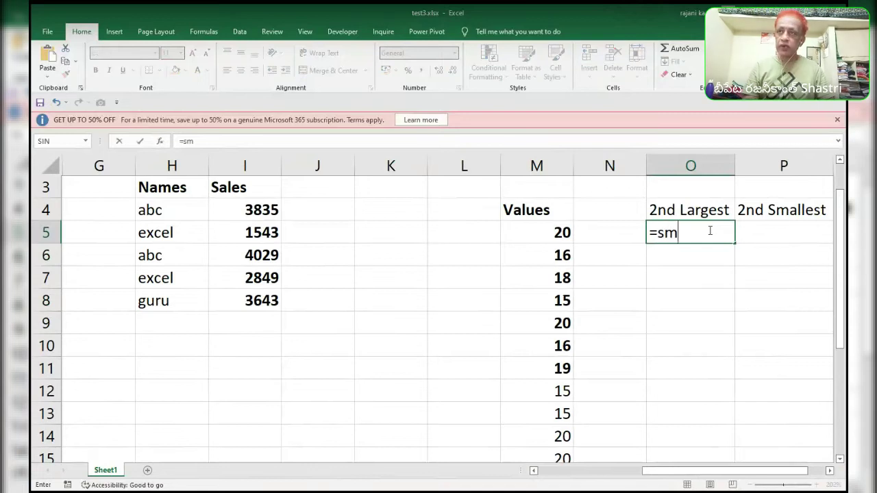
key(Tab)
key(Left)
key(Left)
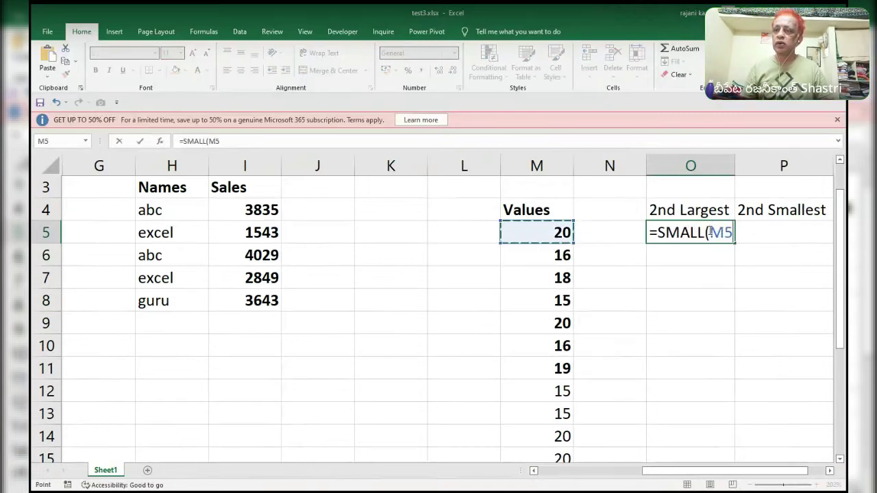
key(shift+Down)
key(shift+Down)
key(shift+Down)
key(shift+Down)
key(shift+Down)
key(shift+Down)
key(shift+Down)
key(shift+Down)
key(shift+Down)
key(shift+Down)
key(F4)
text(,2))
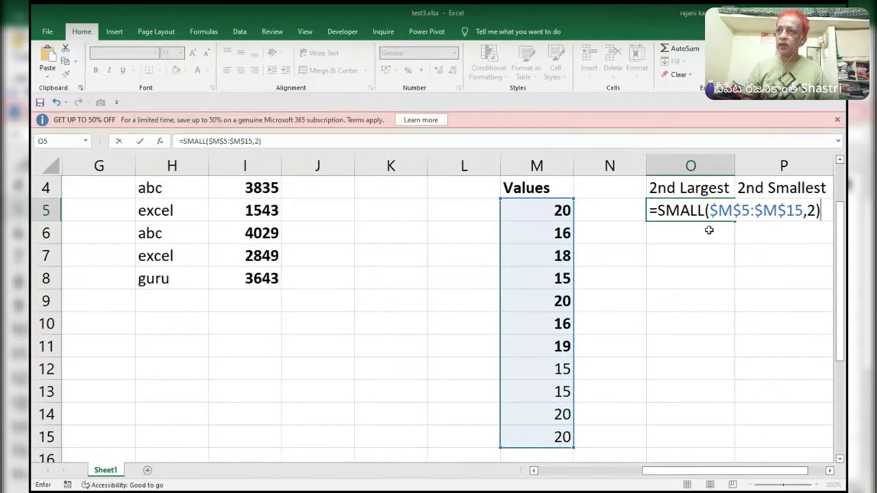
key(Return)
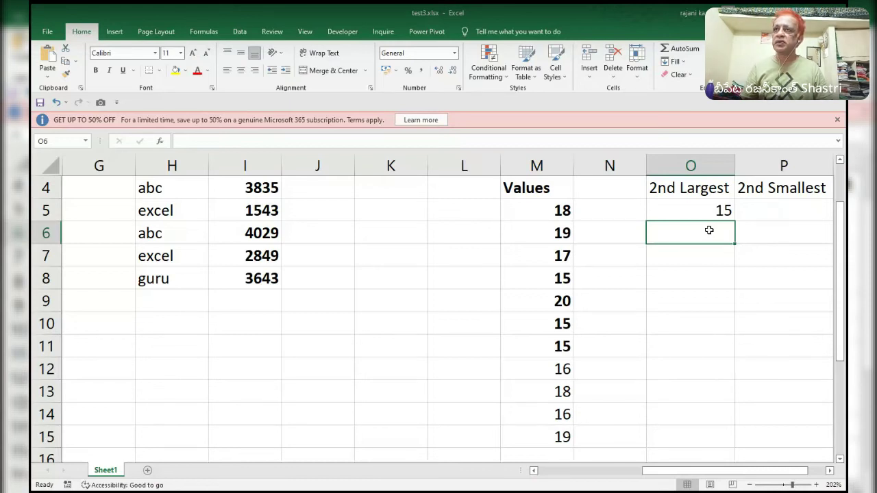
key(Up)
key(Delete)
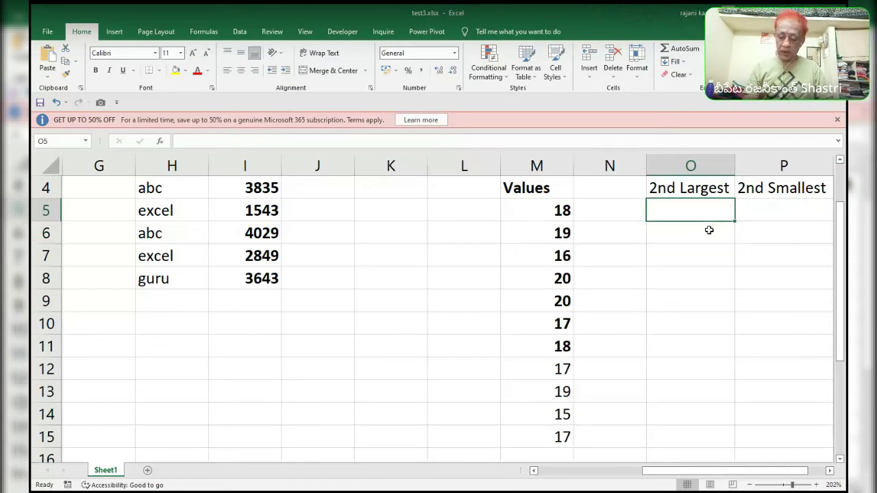
- Enter =FREQUENCY($M$5:$M$15,$M$5:$M$15) in O5 and preview counts {2;2;1;2;0;3;0;0;0;1;0;0}
text(=freq)
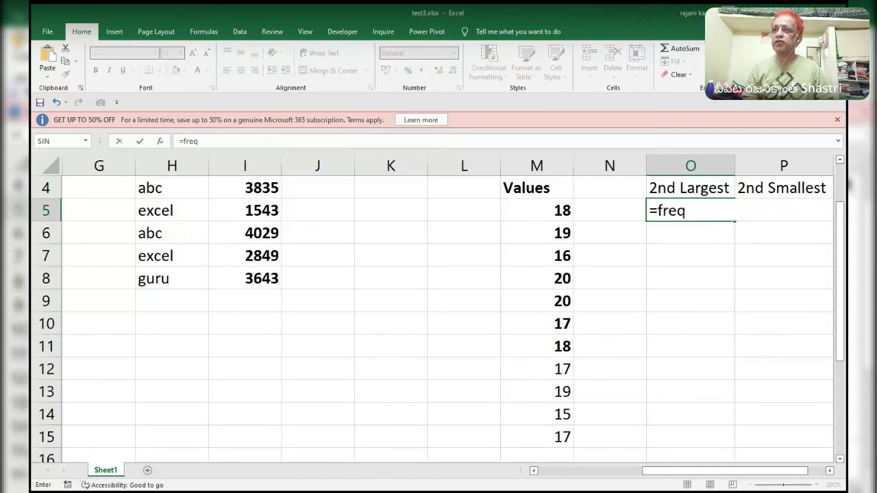
key(Tab)
key(Left)
key(Left)
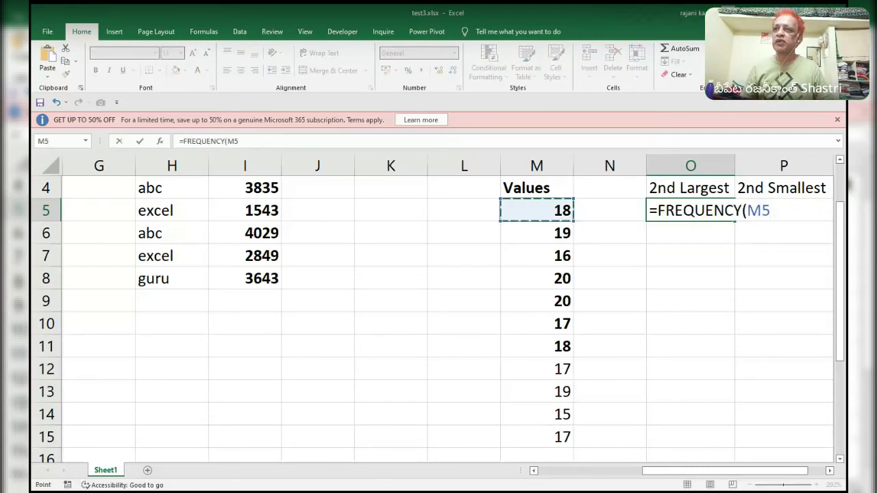
key(ctrl+shift+Down)
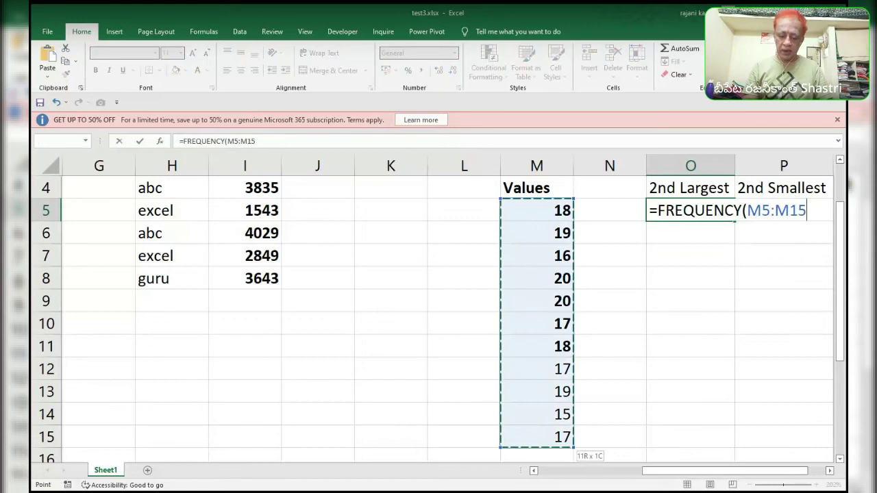
key(F4)
text(,)
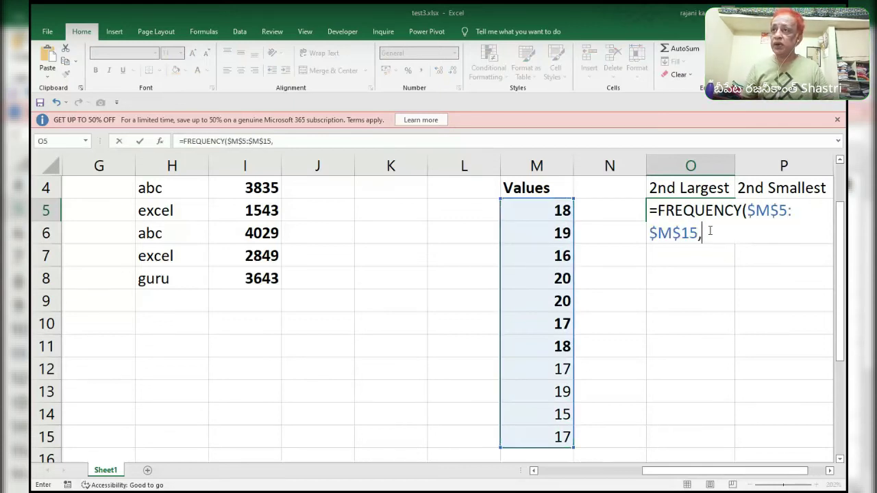
key(Left)
key(Left)
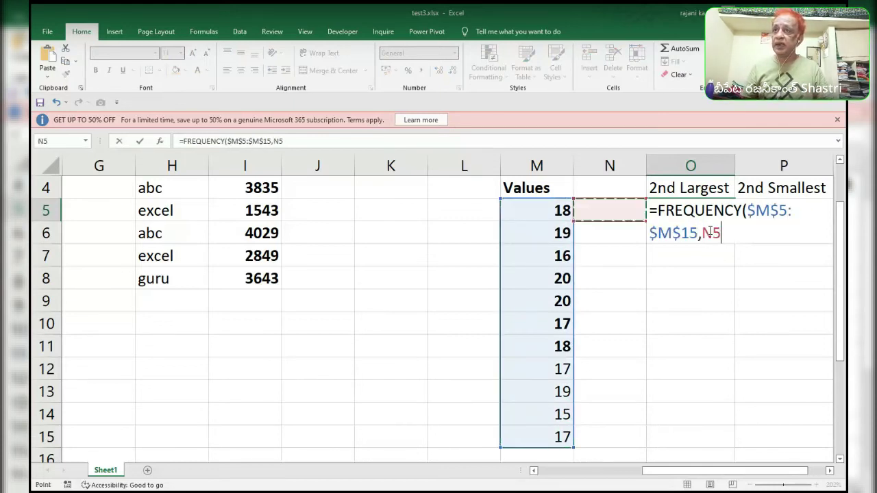
key(ctrl+shift+Down)
key(F4)
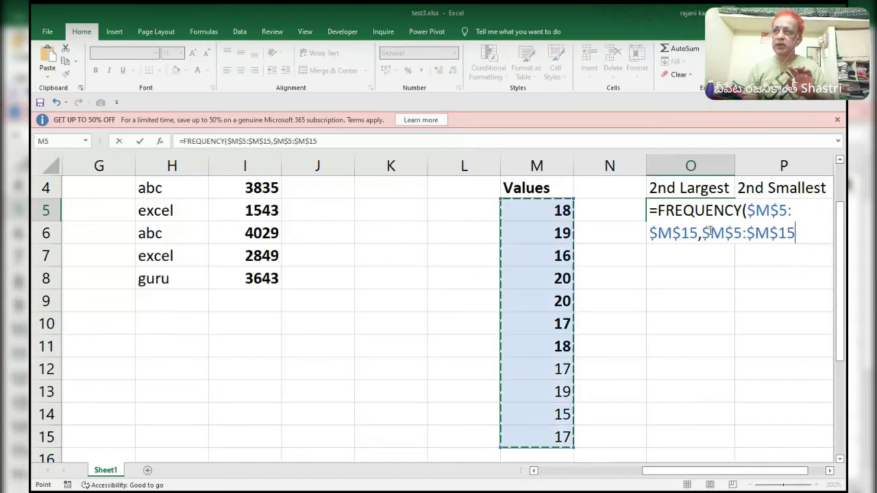
text())
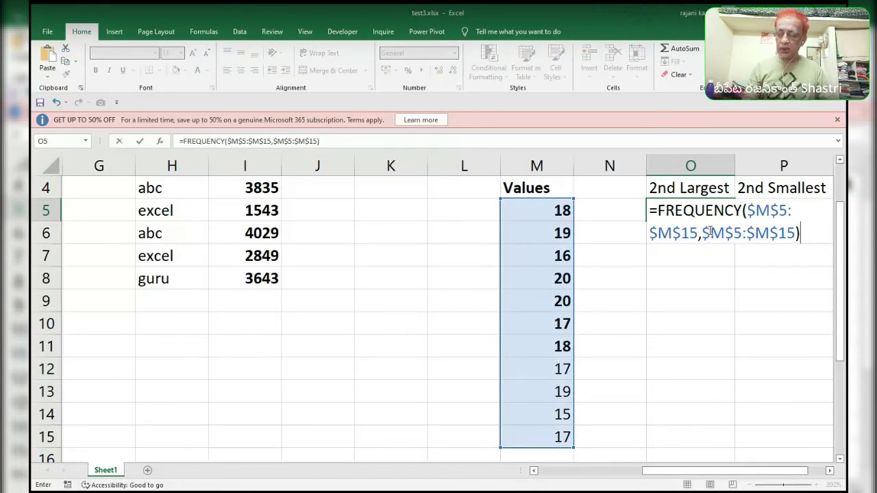
key(F9)
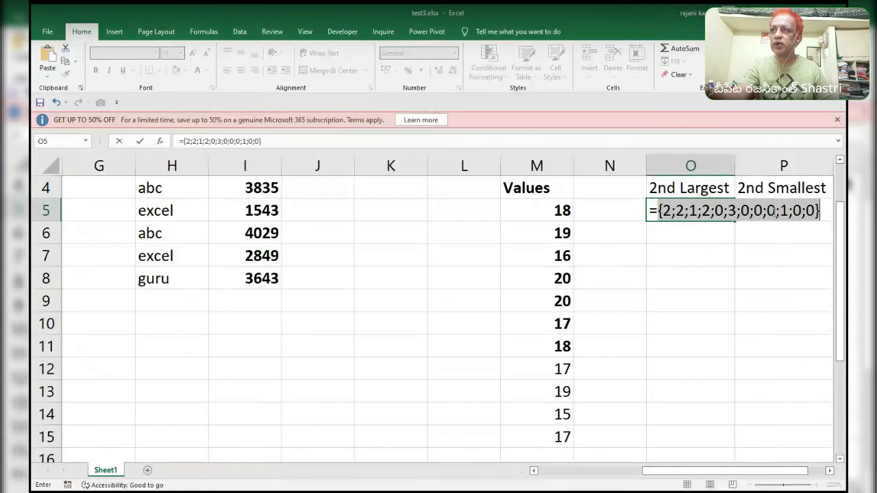
- Wrap O5's FREQUENCY formula in IF, returning the absolute range $M$5:$M$15
key(ctrl+z)
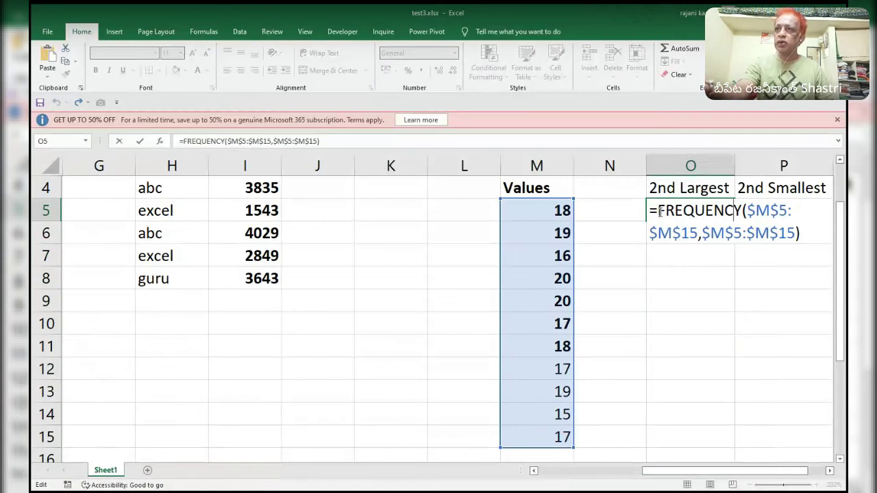
key(Left)
key(Left)
key(Left)
key(Left)
key(Left)
key(Left)
key(Left)
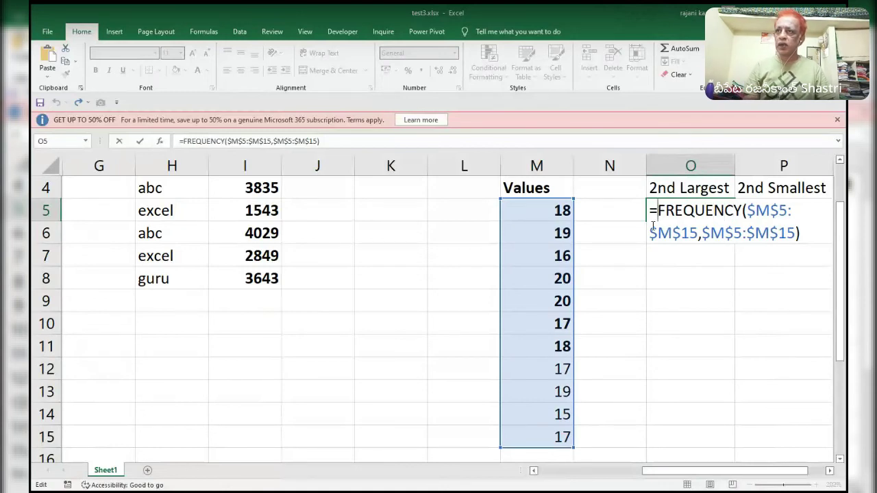
text(if)
key(Tab)
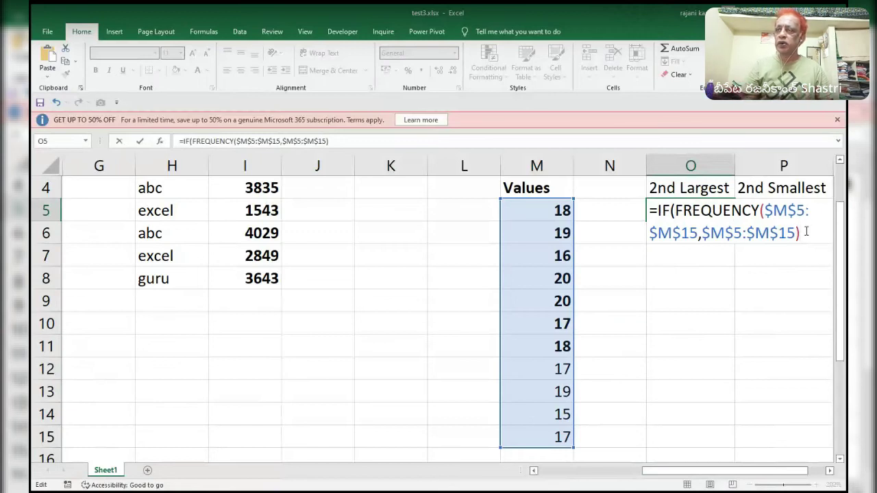
text(,)
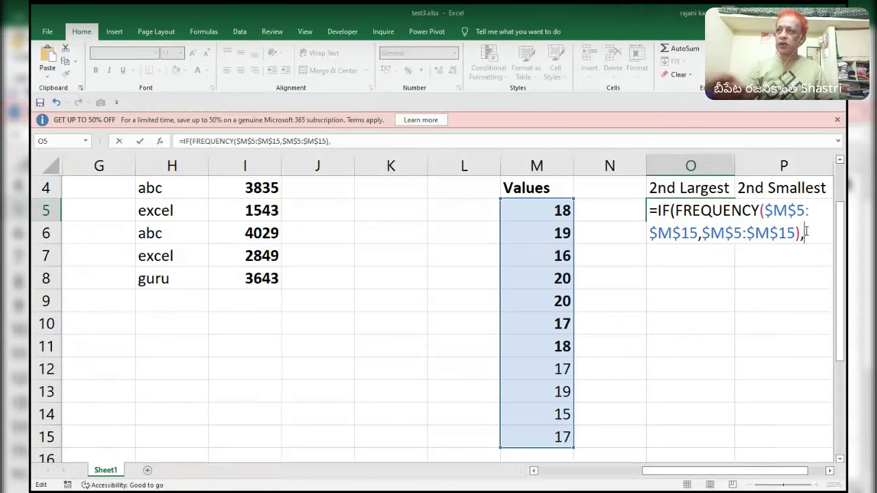
click(547, 211)
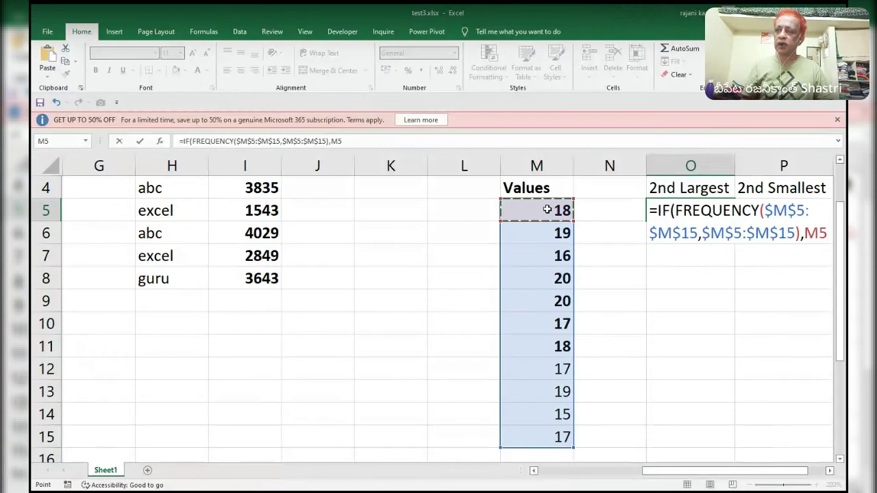
key(ctrl+shift+Down)
key(F4)
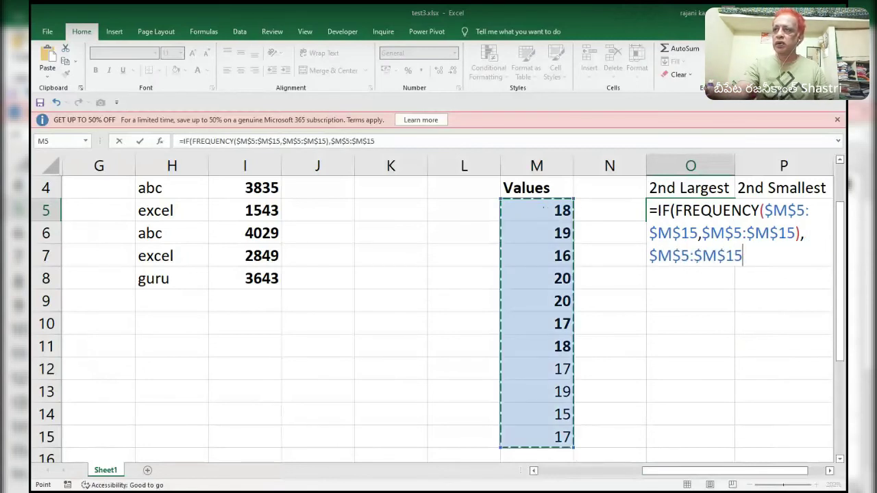
text())
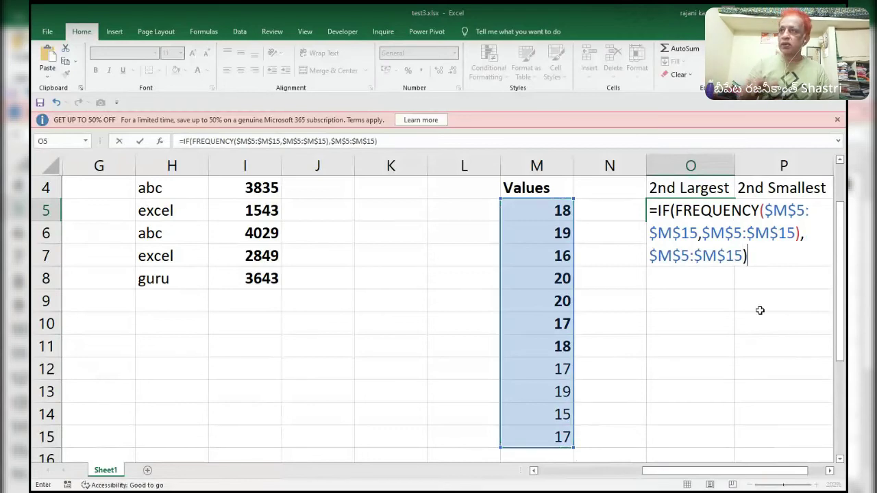
- Preview the IF formula's result array with F9, then restore the formula
drag(759, 266, 593, 195)
key(F9)
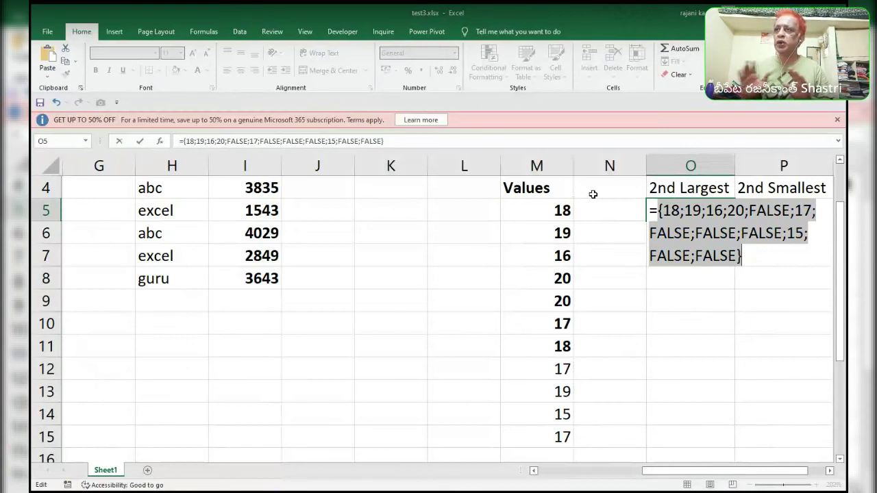
key(ctrl+z)
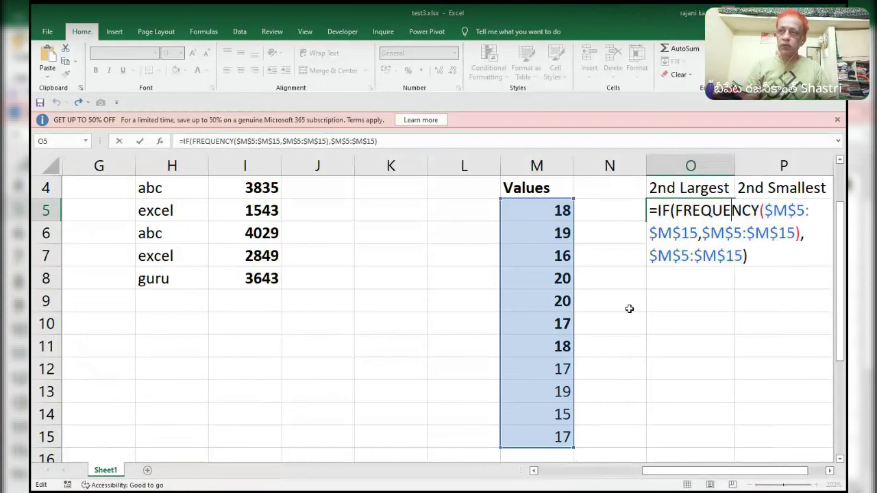
- Wrap the IF formula in SMALL with k = 2
text(s)
key(BackSpace)
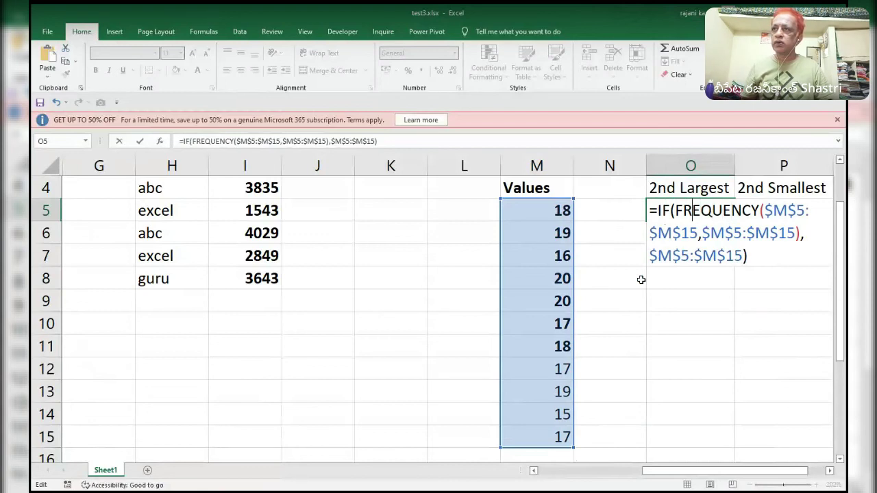
text(small)
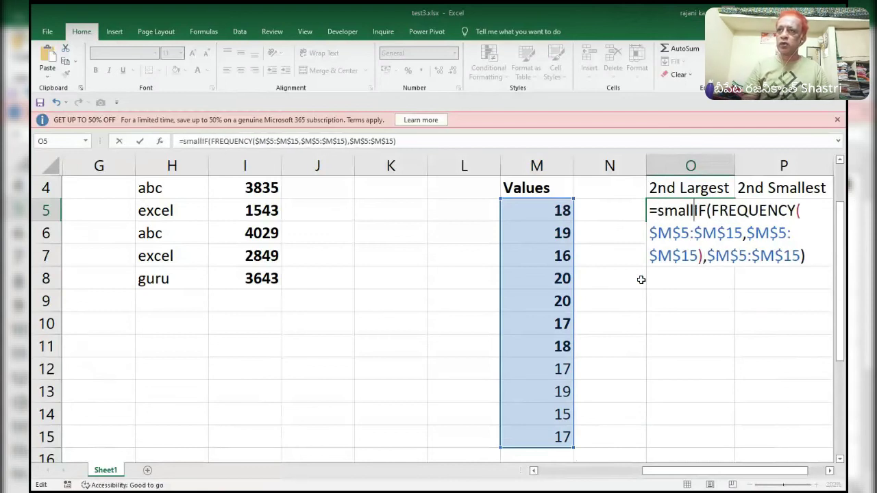
key(Tab)
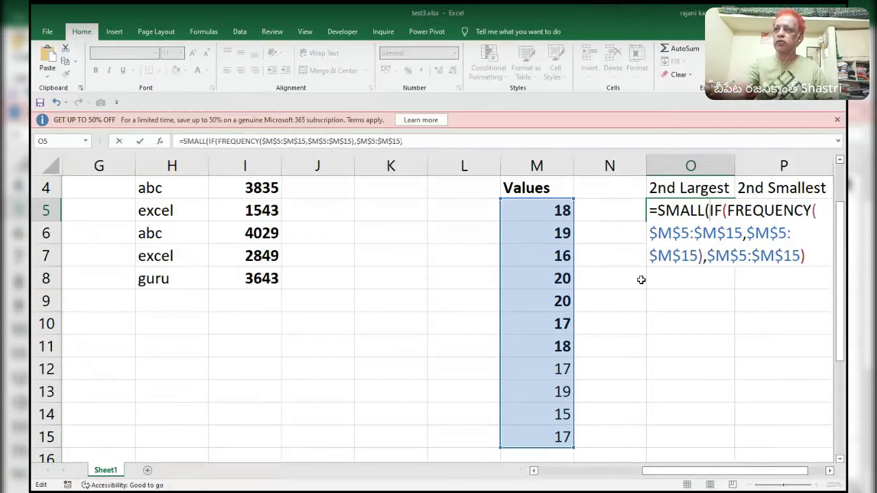
click(815, 252)
text(,2))
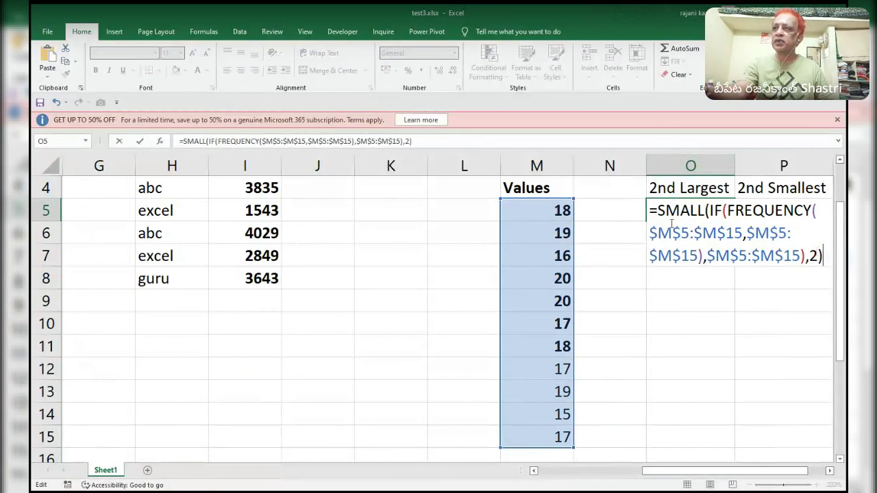
- Replace SMALL with LARGE and commit as an array formula returning 19
drag(724, 210, 553, 210)
key(ctrl+c)
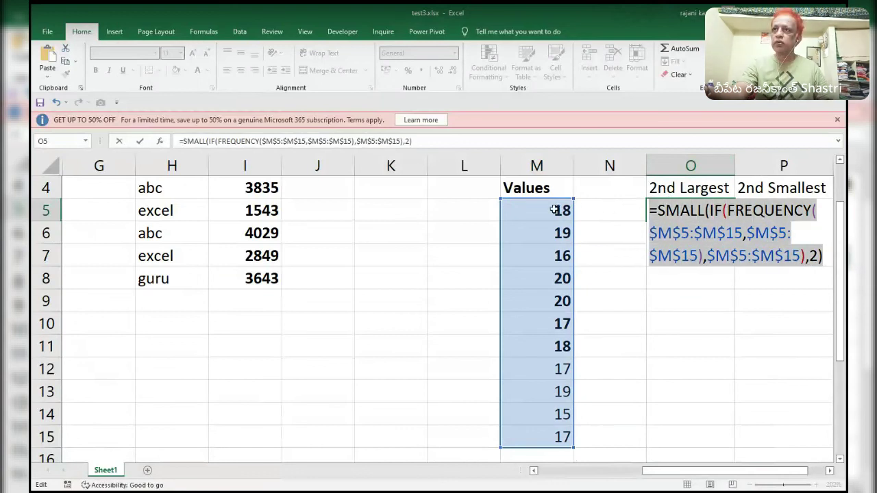
click(666, 210)
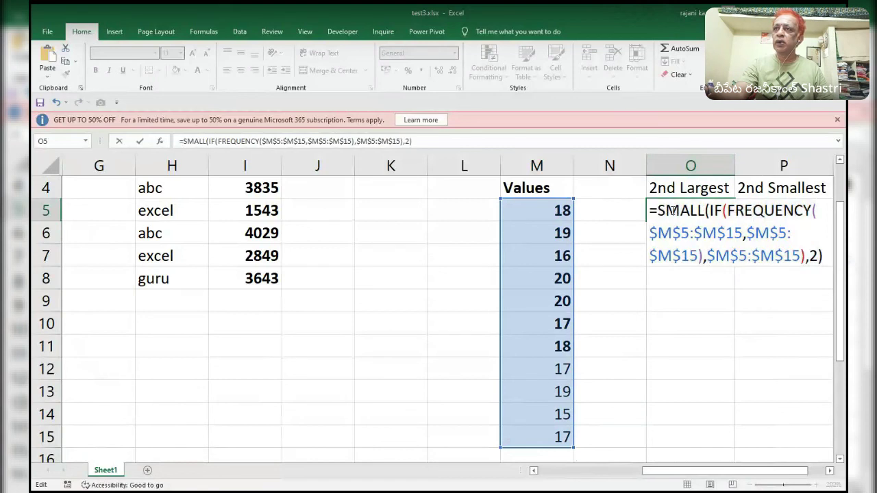
double_click(767, 210)
key(Left)
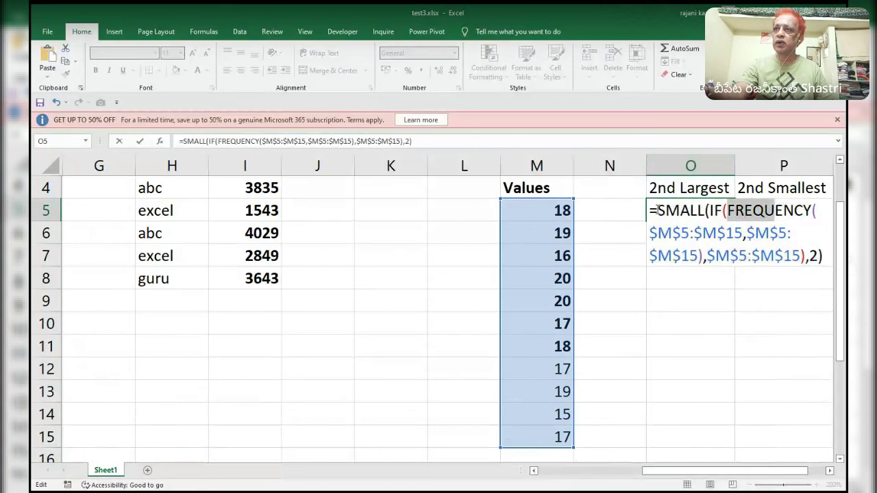
key(shift+Left)
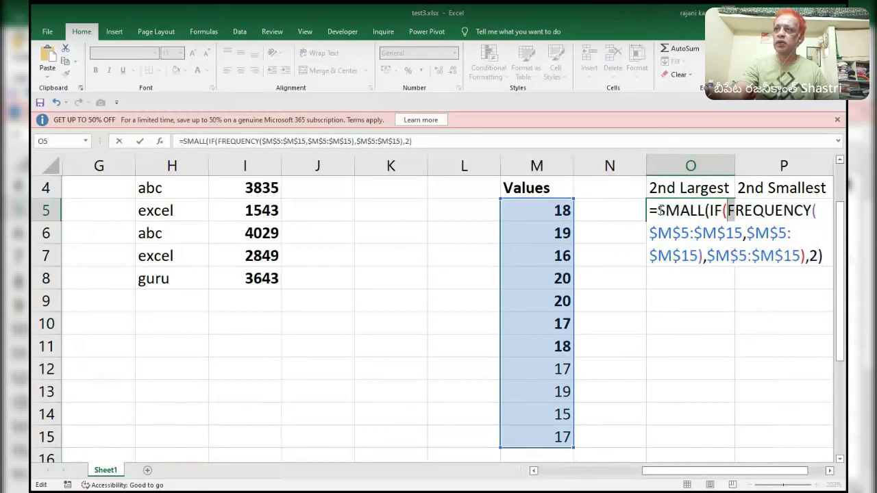
key(Left)
key(Left)
key(Left)
key(Left)
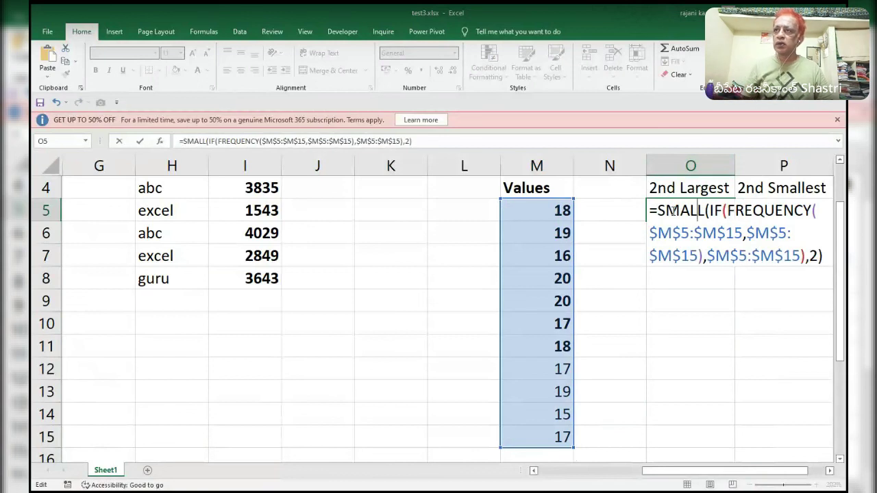
key(shift+Left)
key(shift+Left)
key(shift+Left)
key(shift+Left)
key(shift+Left)
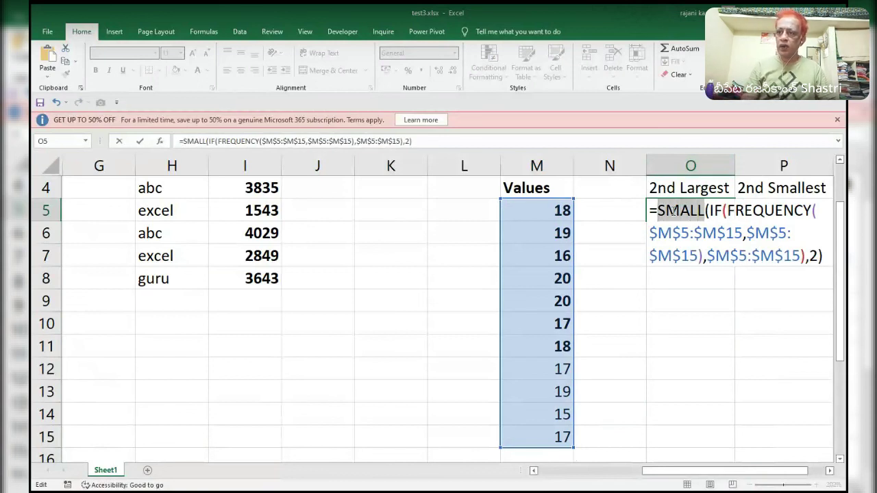
text(large)
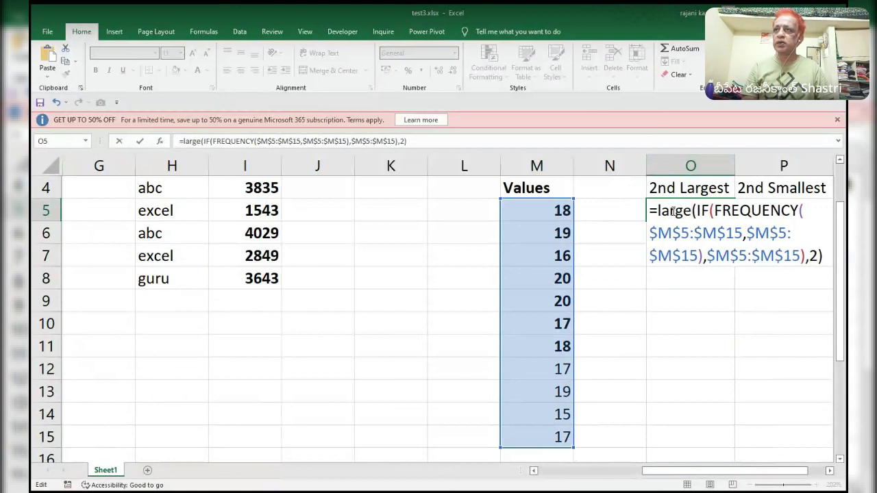
key(ctrl+shift+Return)
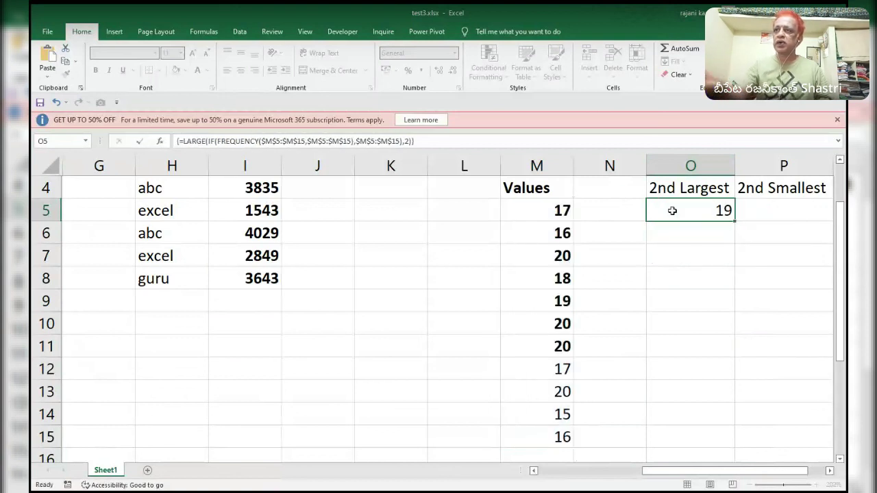
- Paste the SMALL(IF(FREQUENCY(...)),2) formula into P5 as an array formula, returning 16
click(775, 207)
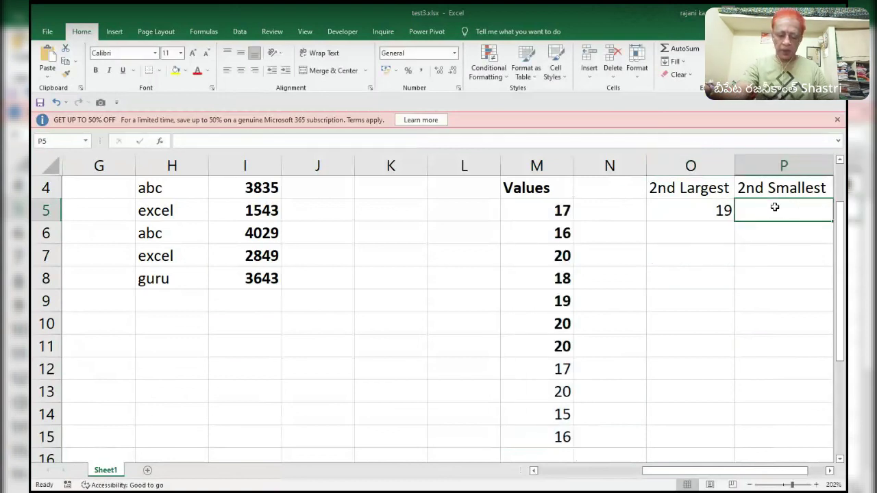
double_click(775, 207)
key(ctrl+v)
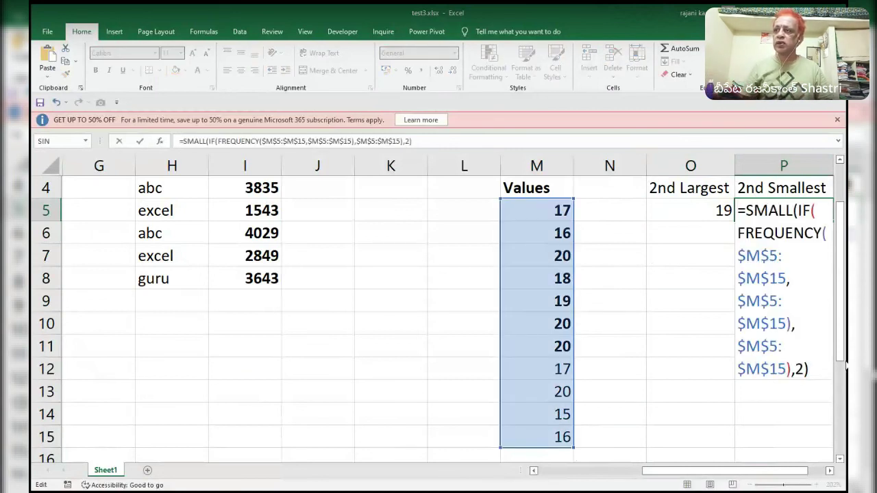
key(ctrl+shift+Return)
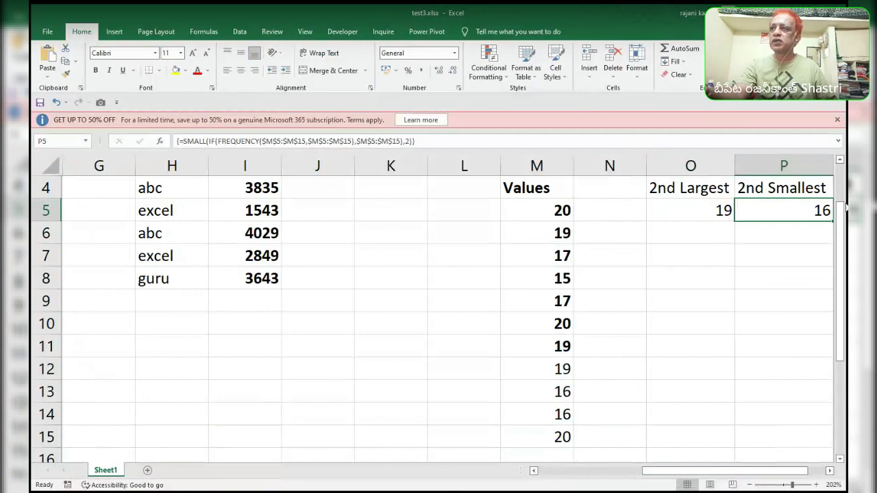